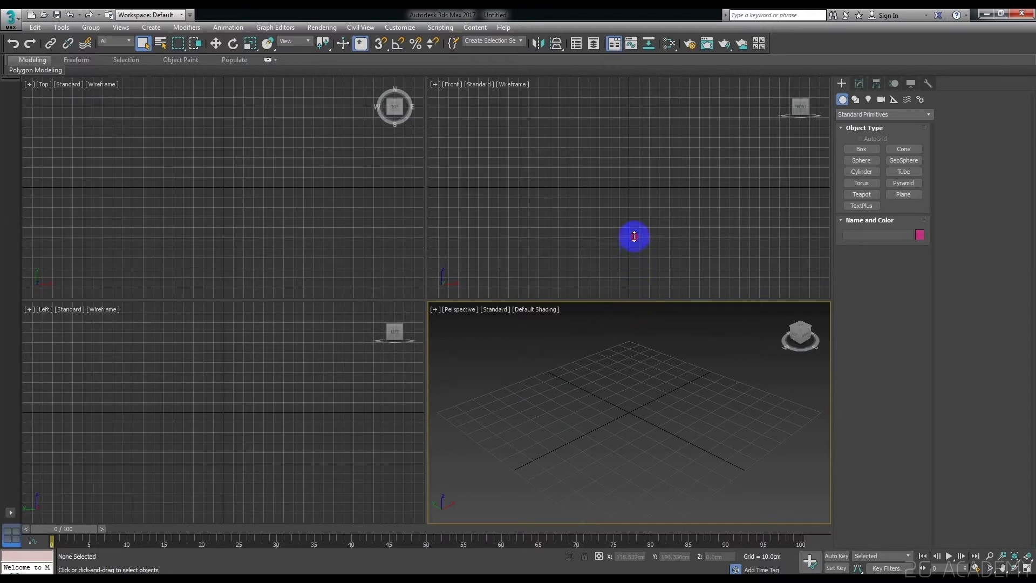
- Drag the viewport dividers up and left so Perspective is large and Top, Front, Left shrink
left_click_drag(634, 300, 634, 193)
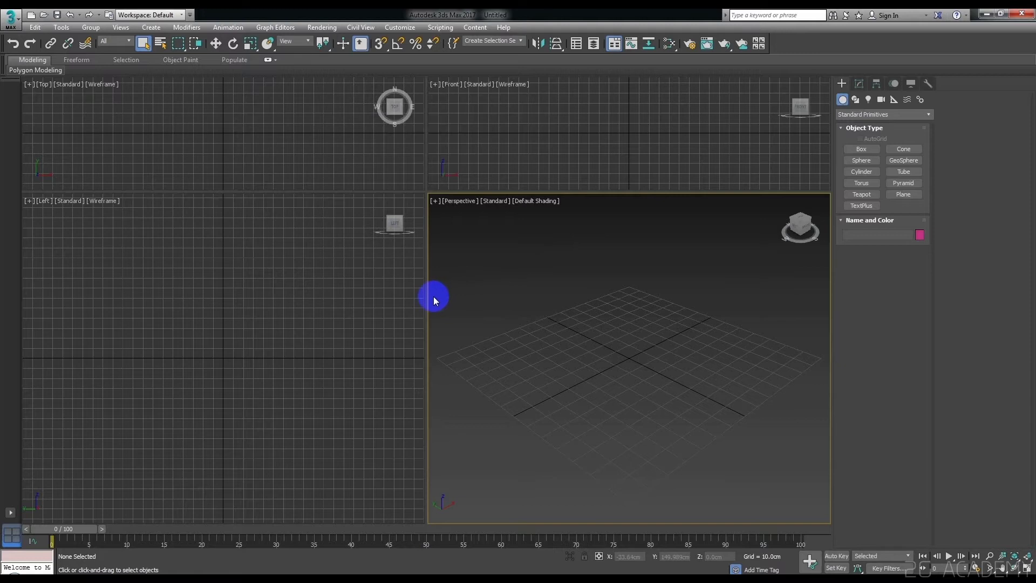
left_click_drag(427, 296, 261, 318)
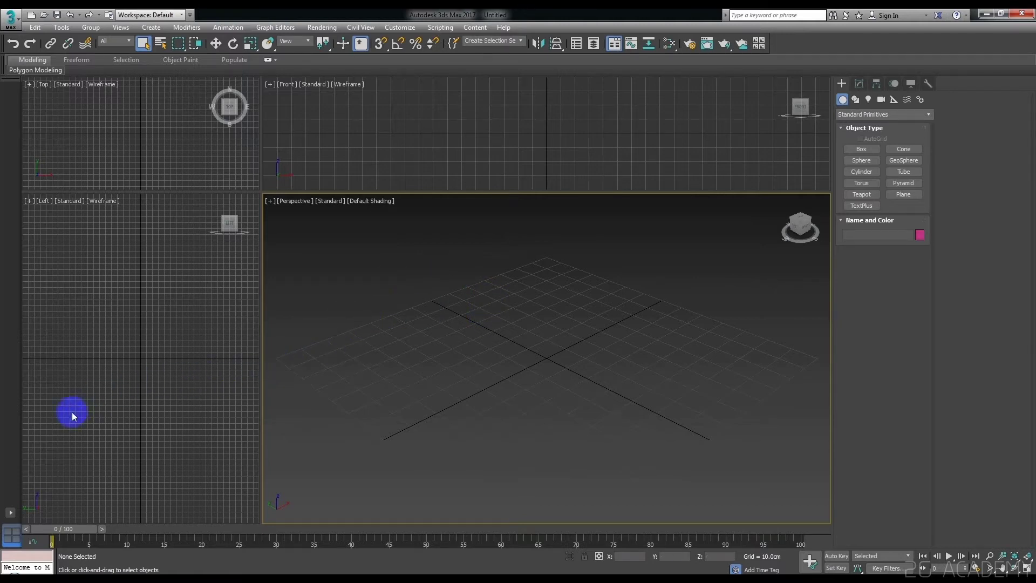
left_click(12, 513)
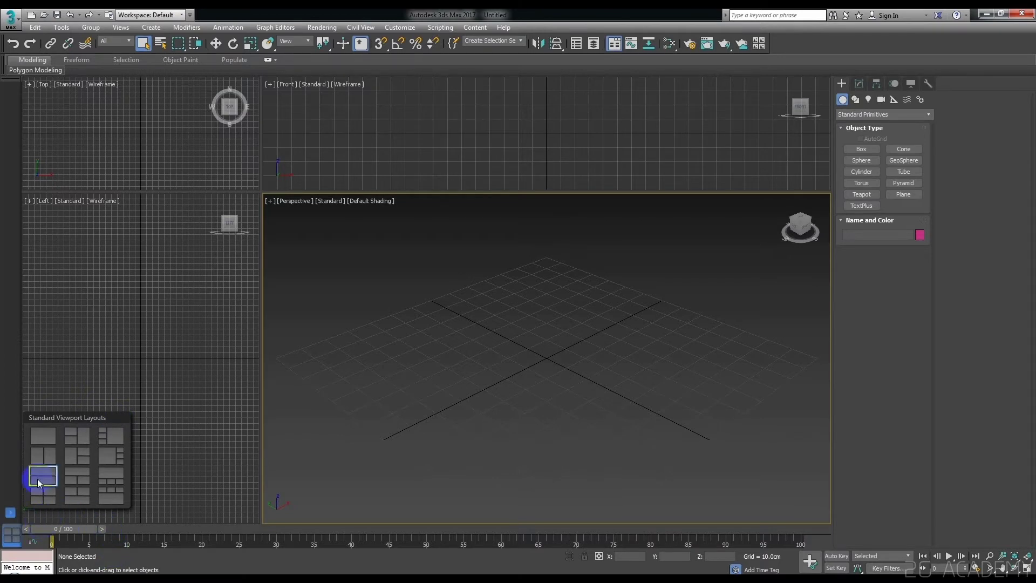
left_click(121, 28)
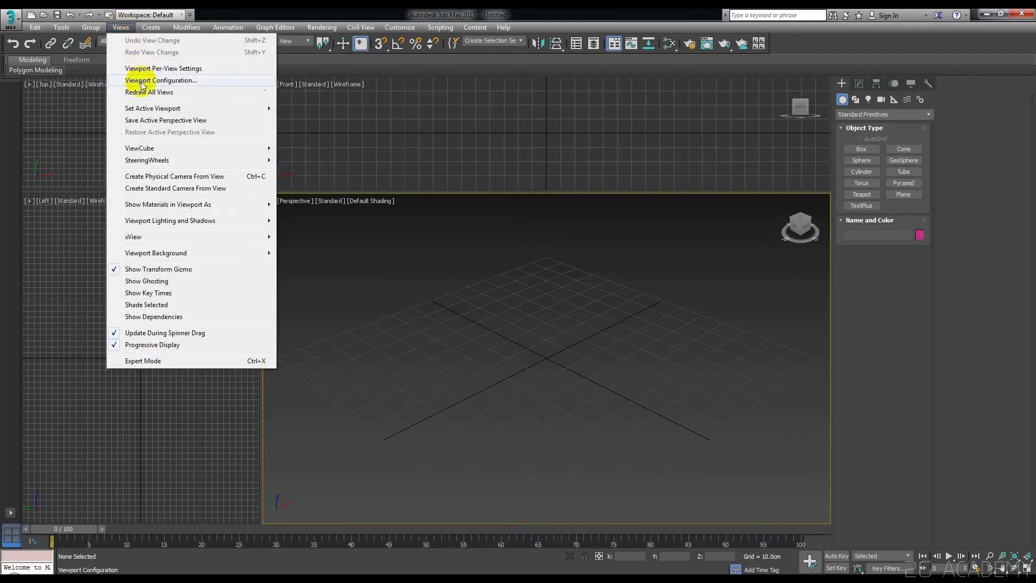
left_click(143, 81)
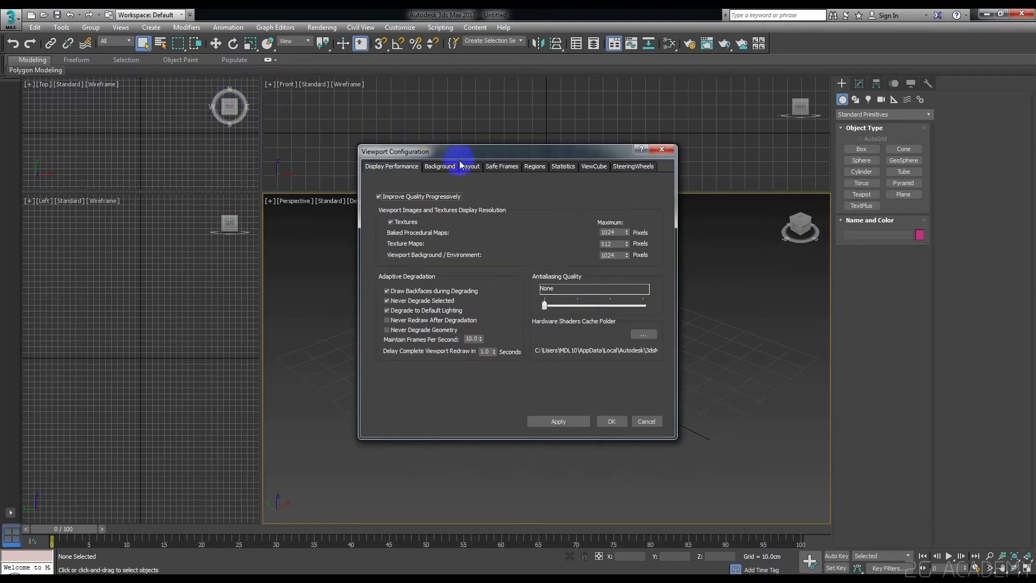
left_click(468, 169)
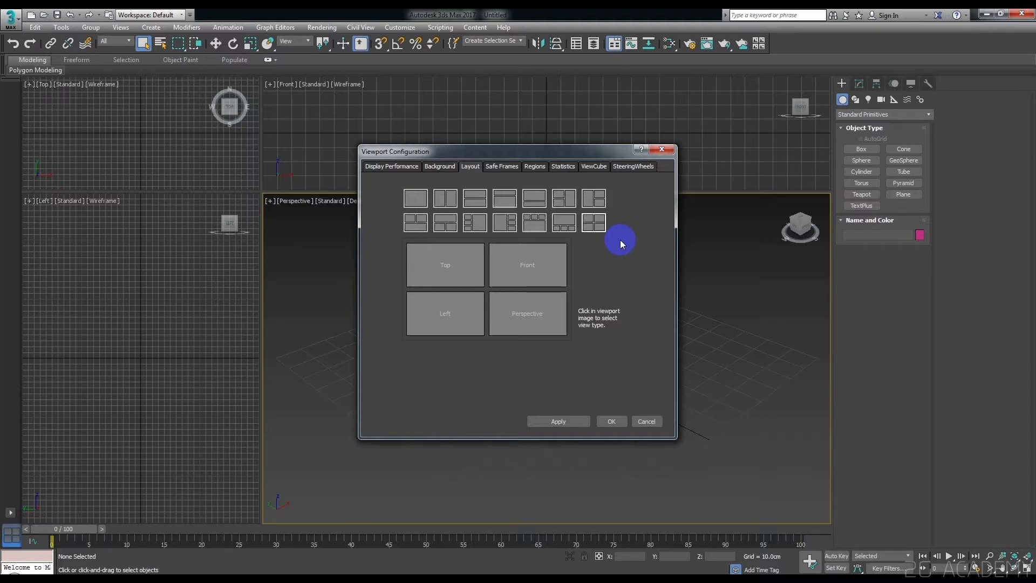
left_click(645, 423)
left_click(647, 422)
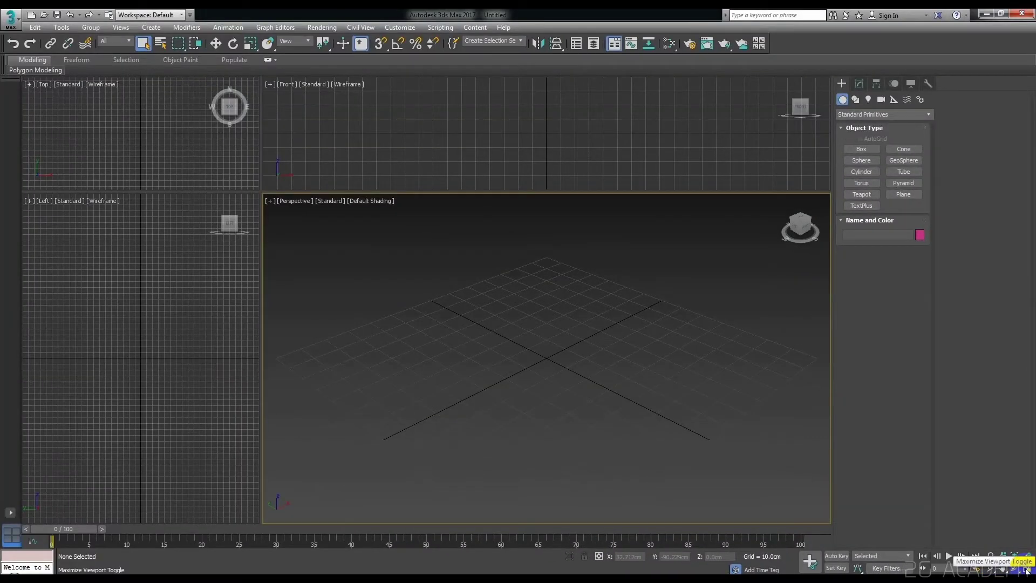
- Maximize the Perspective viewport using Maximize Viewport Toggle and Alt+W
left_click(1027, 567)
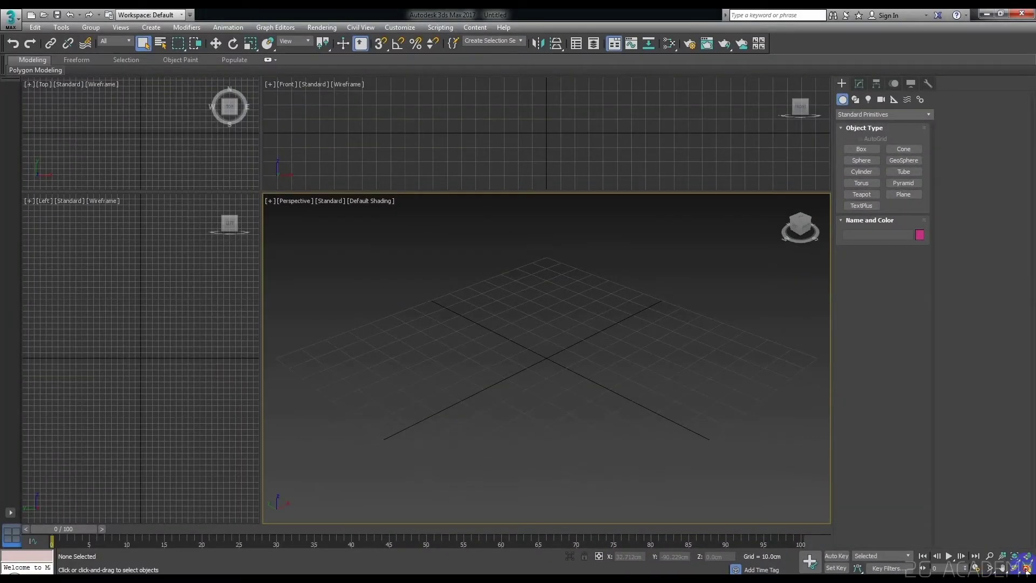
left_click(1026, 570)
key("alt+w")
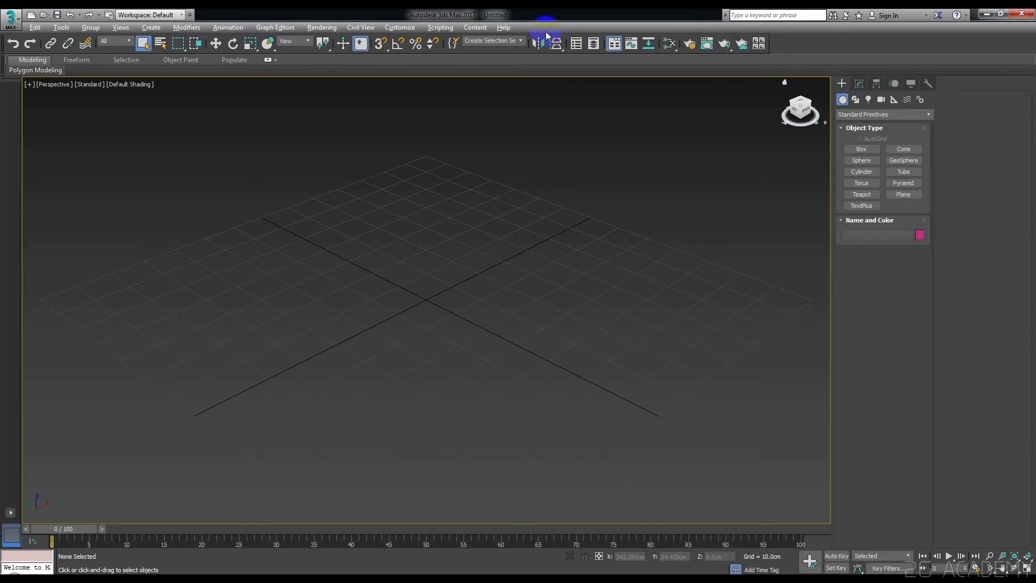
- Create and name a new custom toolbar on the Customize User Interface Toolbars tab
left_click(409, 27)
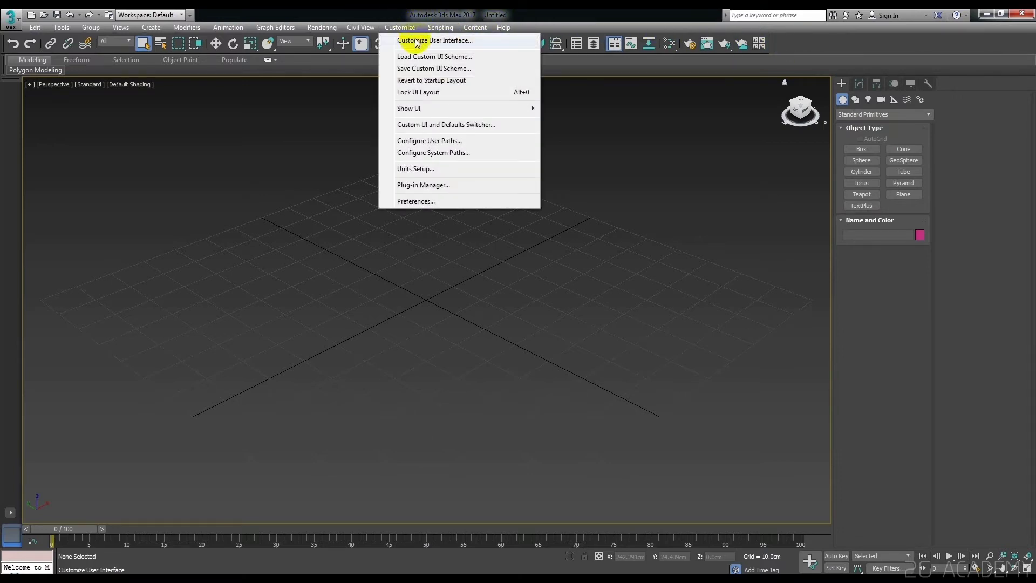
left_click(418, 41)
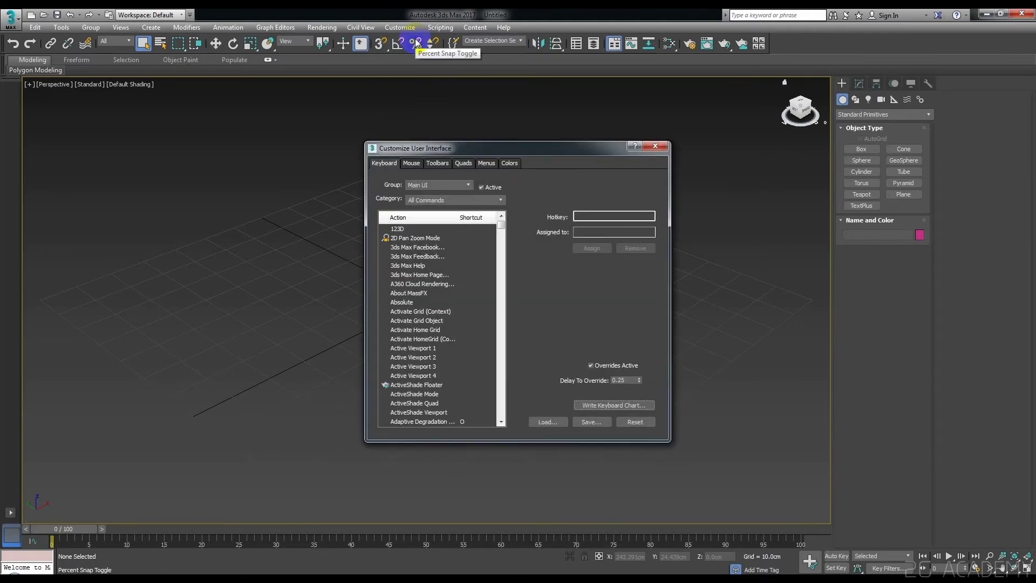
left_click(437, 163)
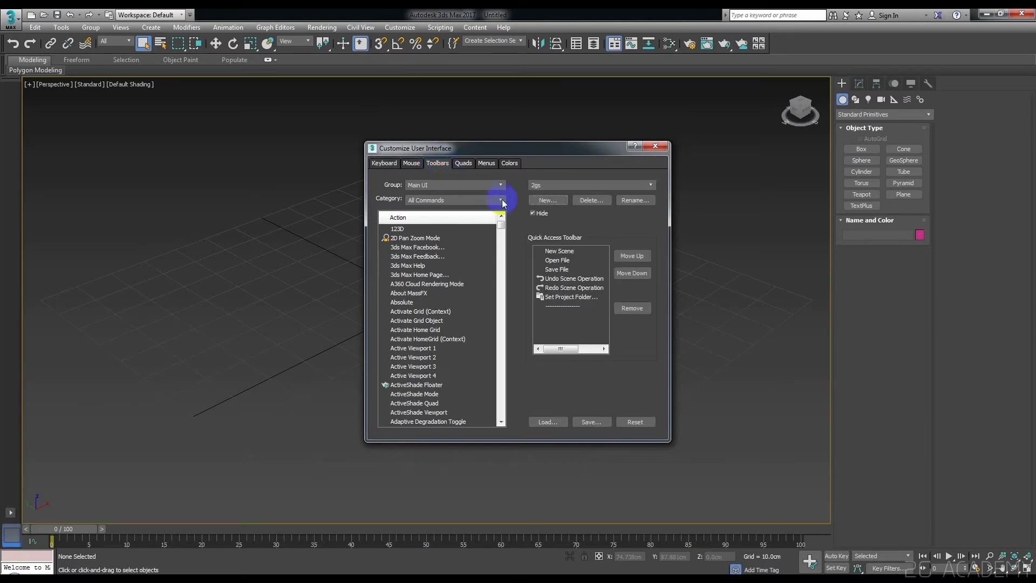
left_click(542, 203)
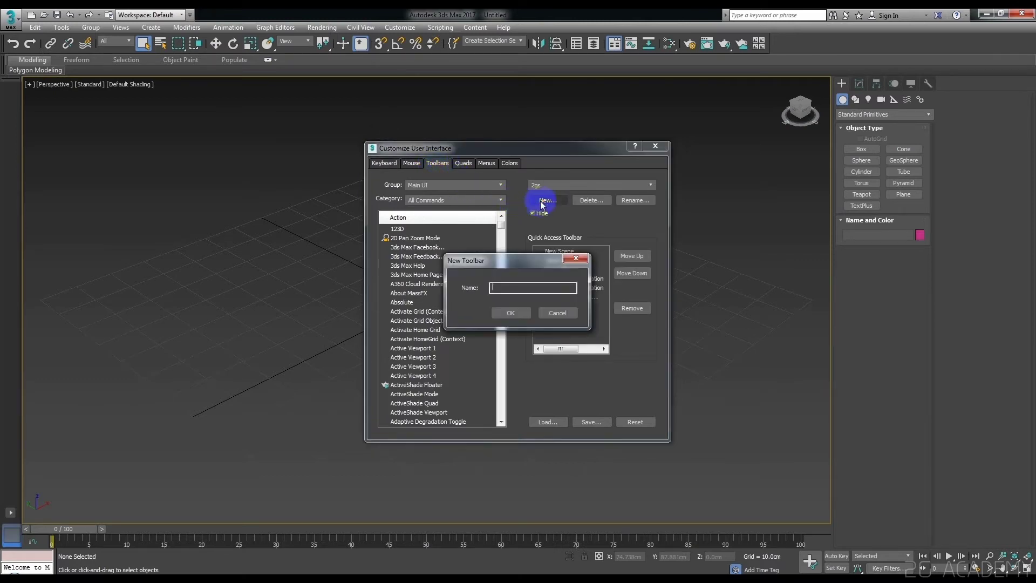
type("TOO")
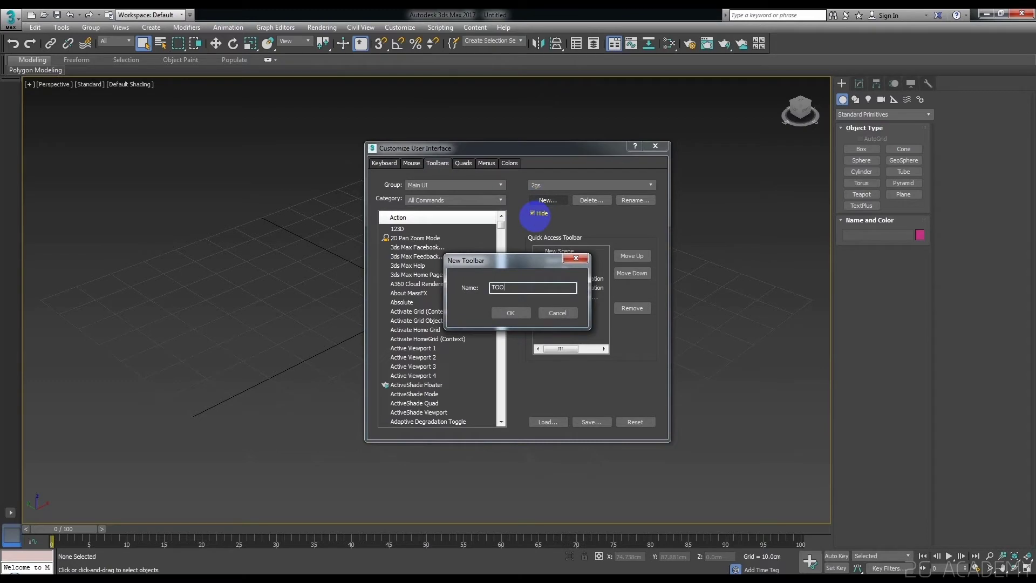
type("LBAR")
type(" 01")
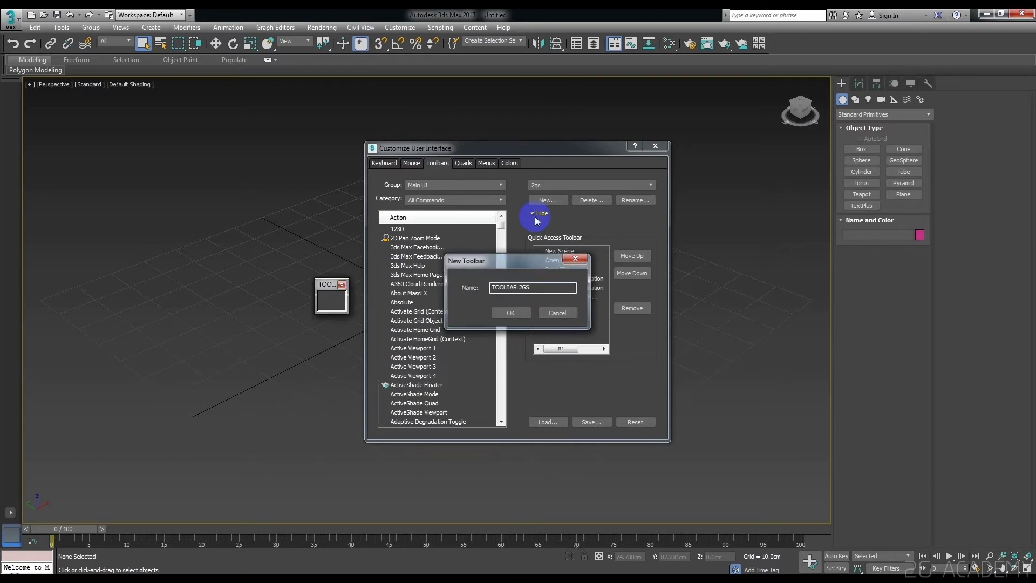
key("Return")
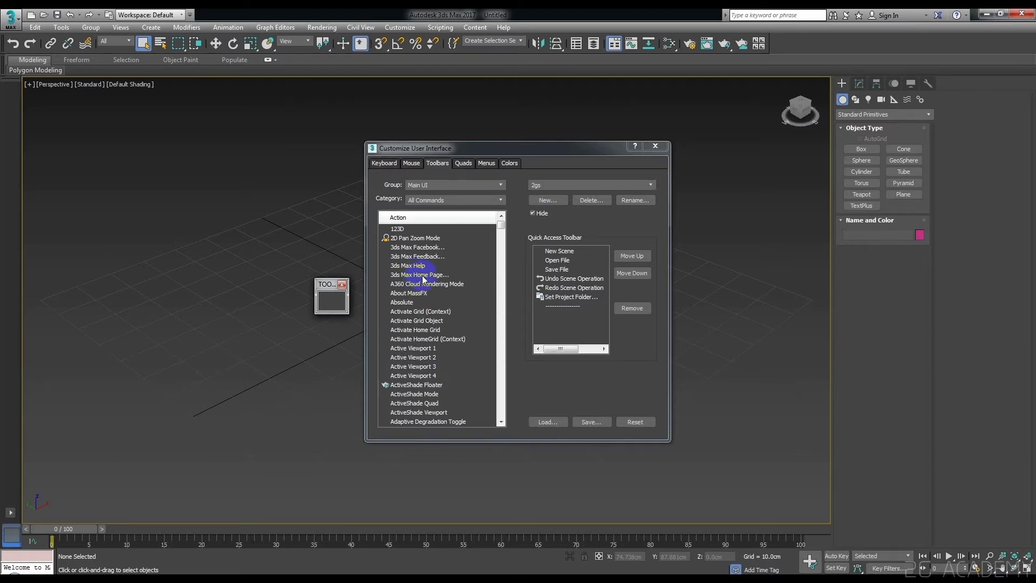
- Drag the 3ds Max Home Page action onto the new toolbar and close the dialog
mouse_move(410, 277)
left_mouse_down()
mouse_move(284, 308)
mouse_move(349, 273)
mouse_move(413, 270)
mouse_move(364, 292)
left_mouse_up()
mouse_move(386, 275)
left_mouse_down()
mouse_move(337, 301)
mouse_move(392, 284)
mouse_move(725, 65)
mouse_move(786, 46)
left_mouse_up()
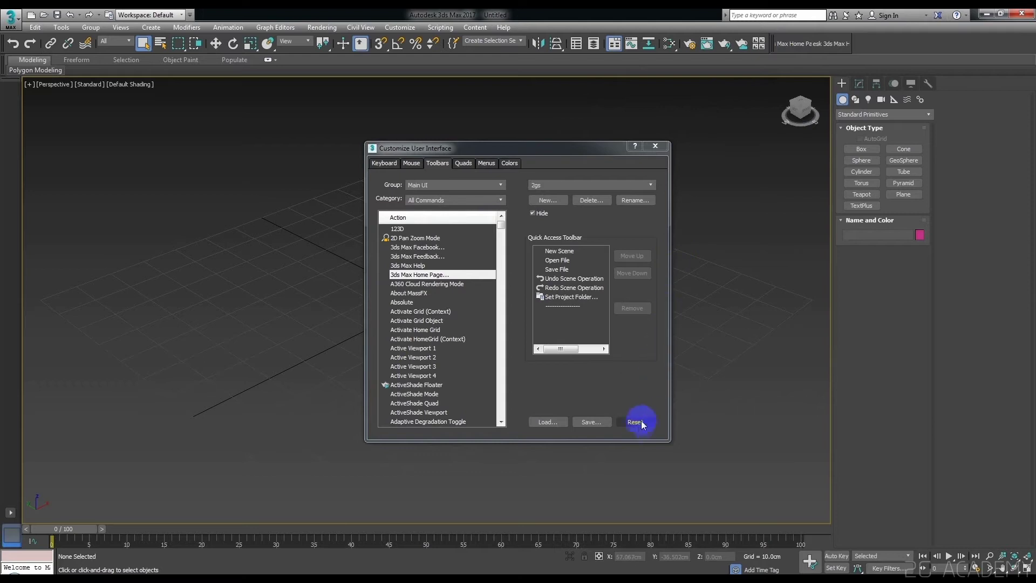
left_click(652, 146)
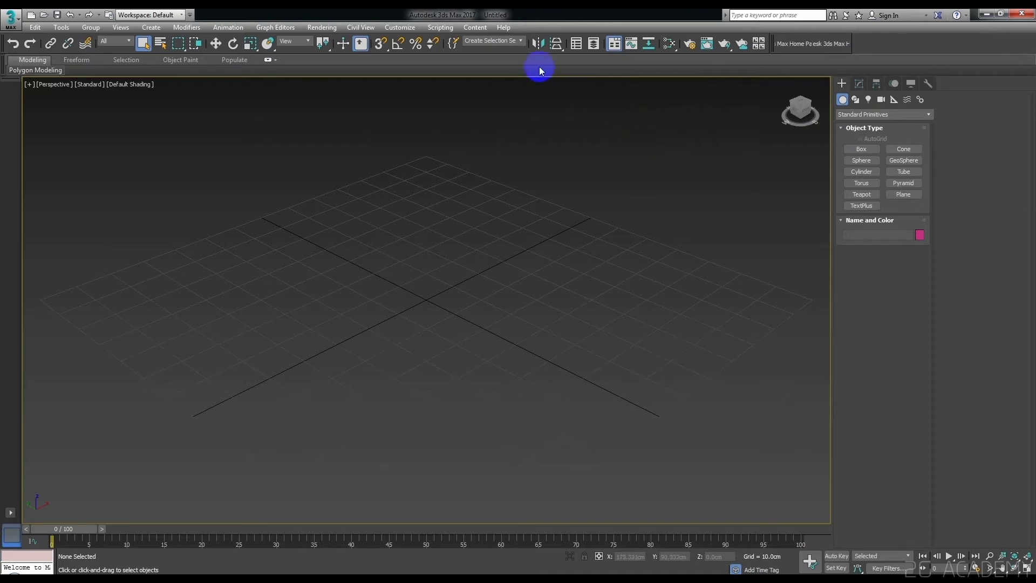
- Toggle Lock UI Layout on then off, and float the custom toolbar over the viewport
left_click(400, 27)
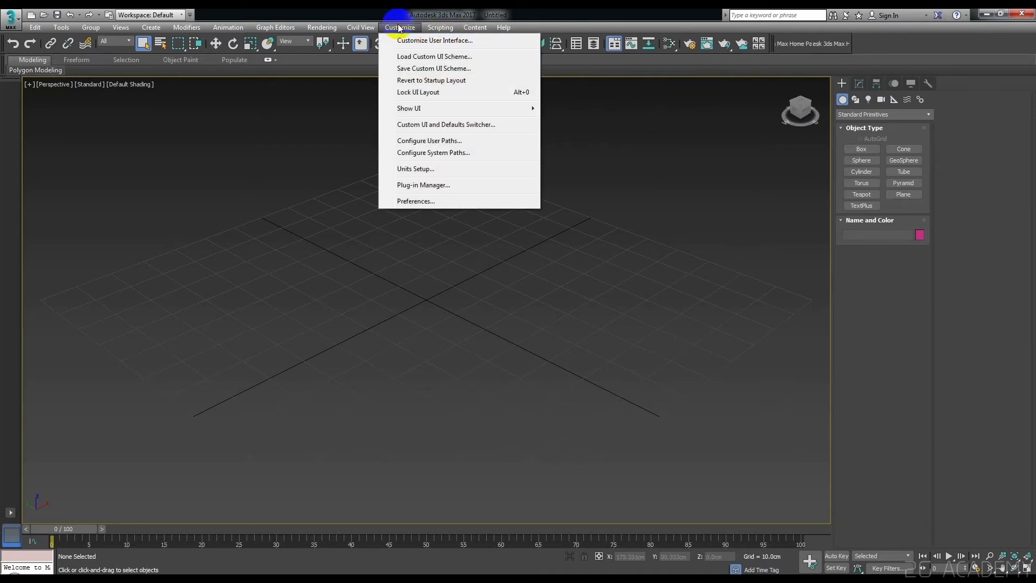
left_click(420, 92)
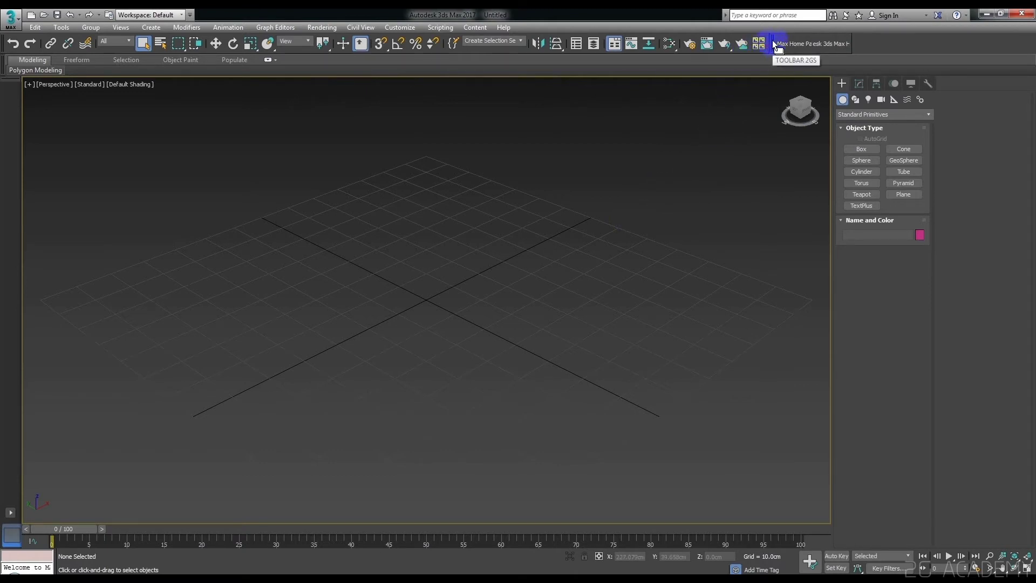
left_click(399, 28)
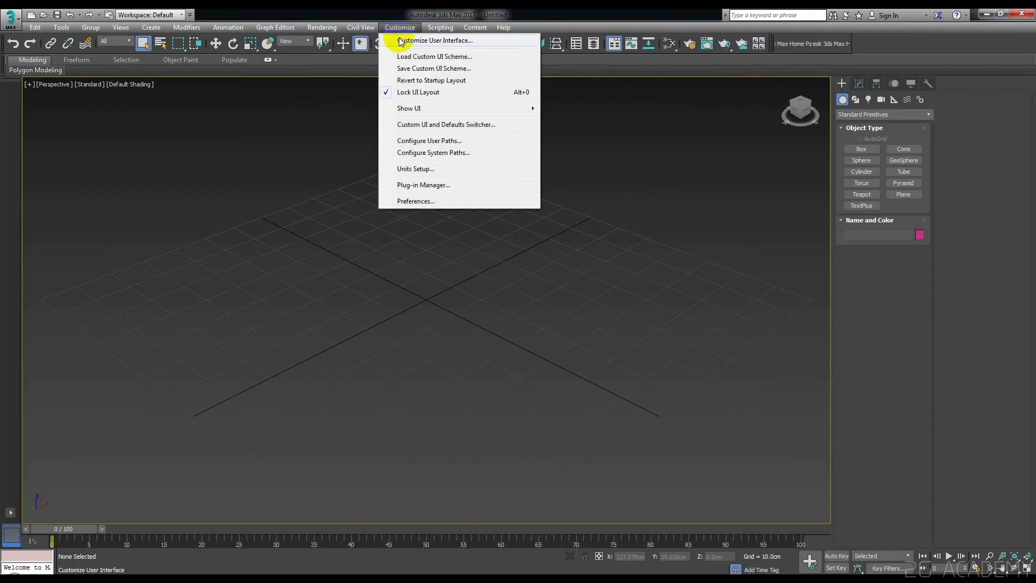
left_click(406, 93)
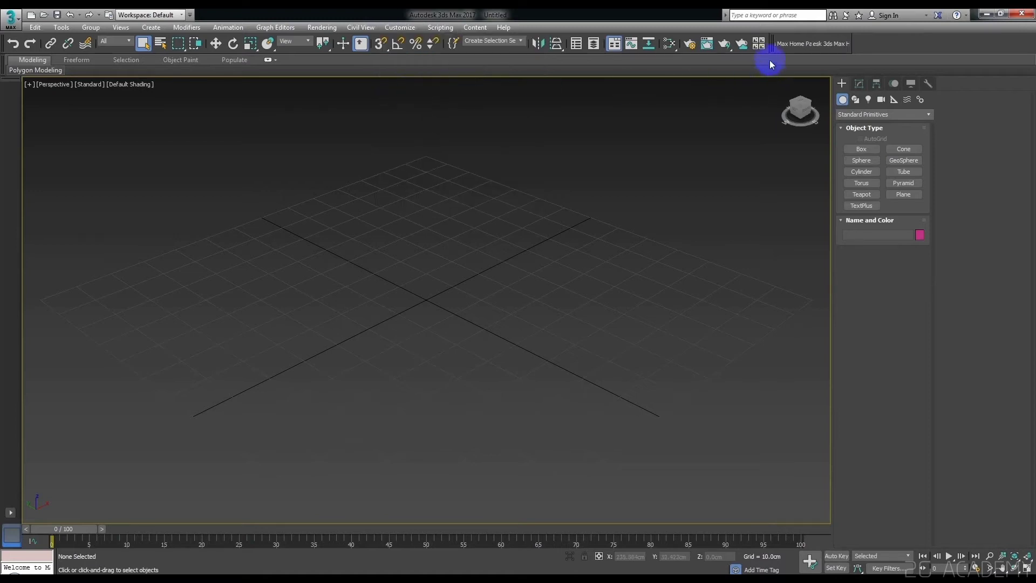
mouse_move(774, 43)
left_mouse_down()
mouse_move(616, 119)
mouse_move(791, 44)
mouse_move(512, 108)
left_mouse_up()
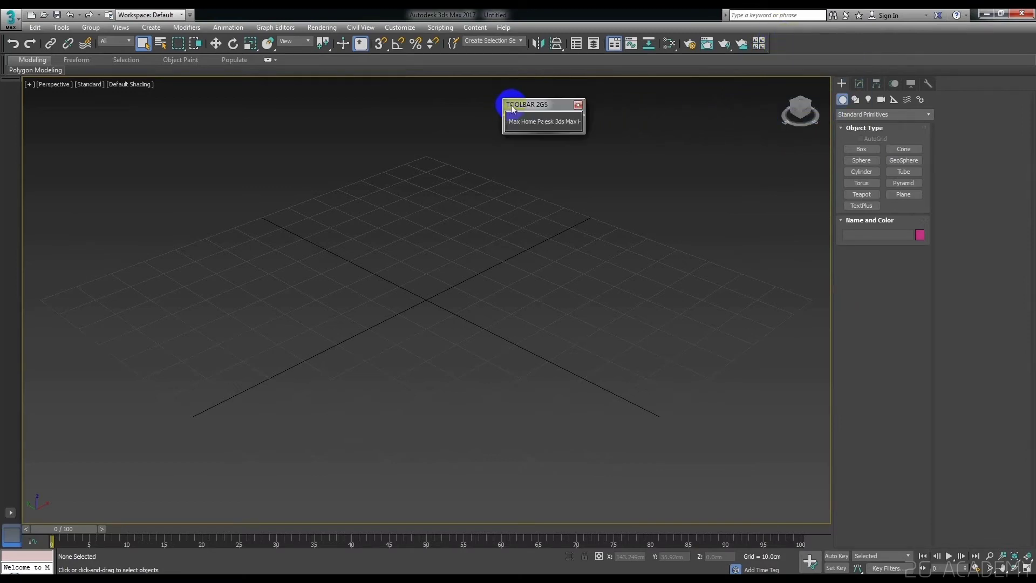
- Close the floating TOOLBAR 2GS toolbar and turn Lock UI Layout back on
left_click(578, 105)
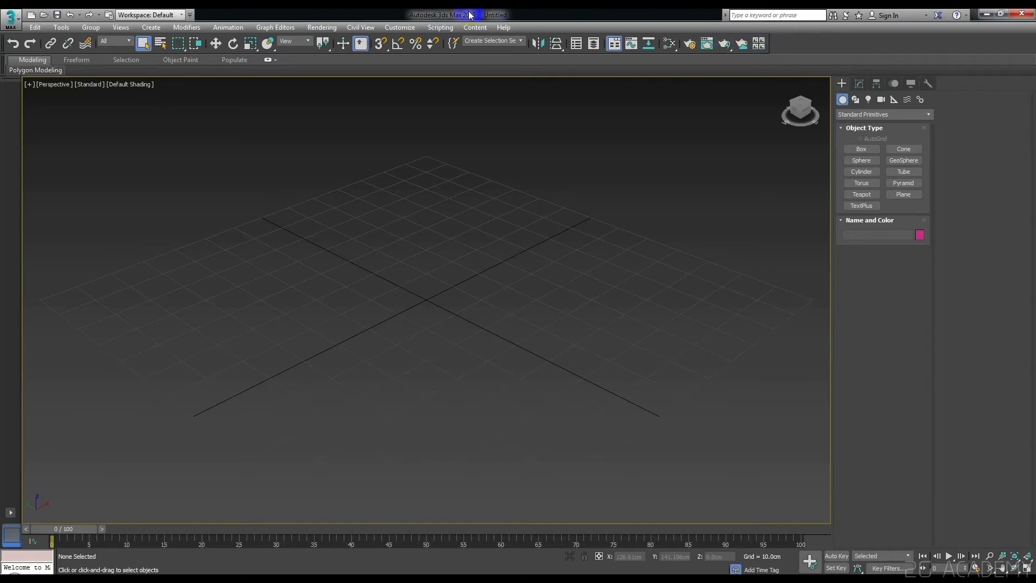
left_click(402, 26)
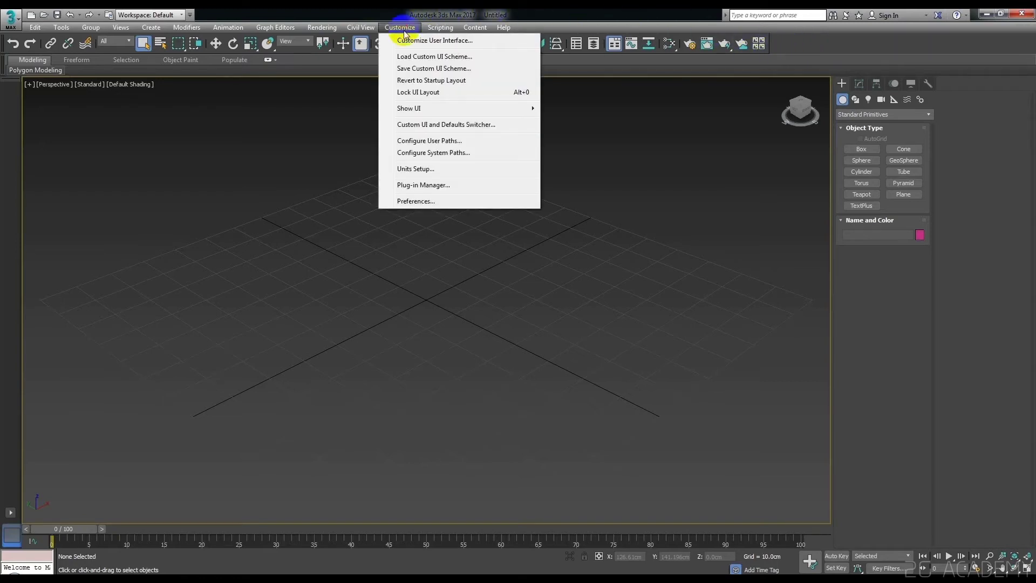
left_click(433, 94)
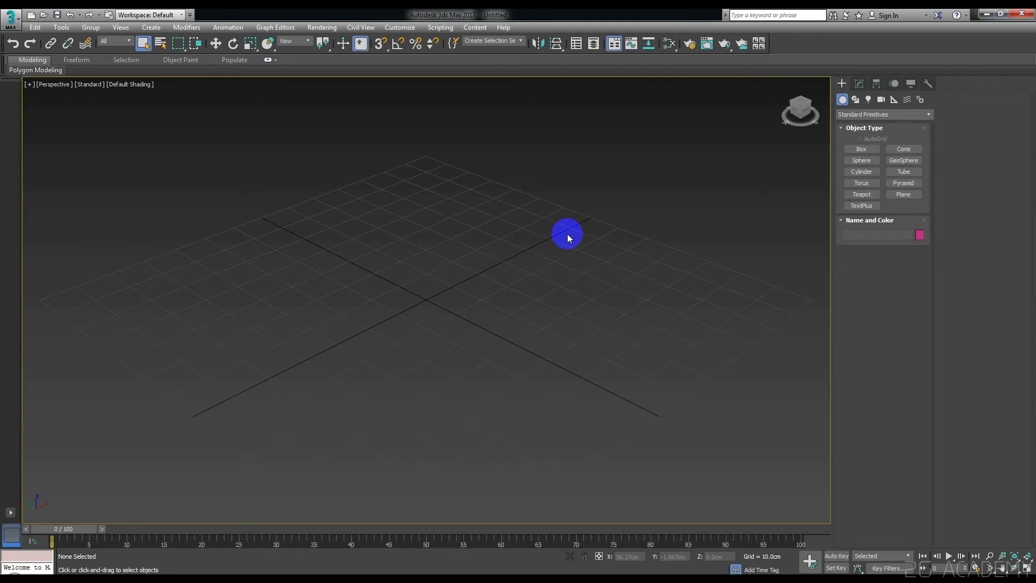
- Show the Keyboard tab of Customize User Interface with the Action list scrolled to Save File As
left_click(402, 28)
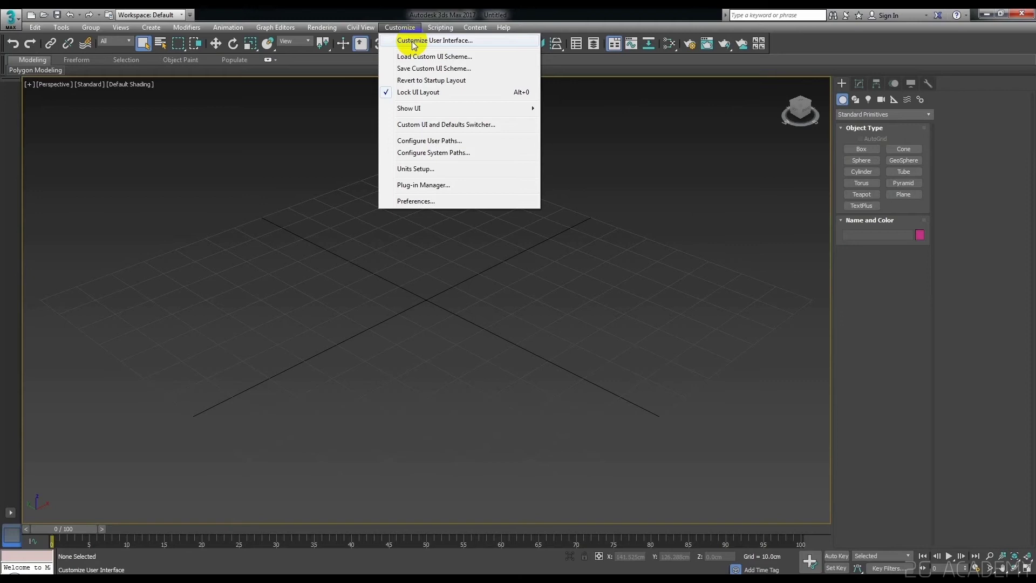
left_click(414, 41)
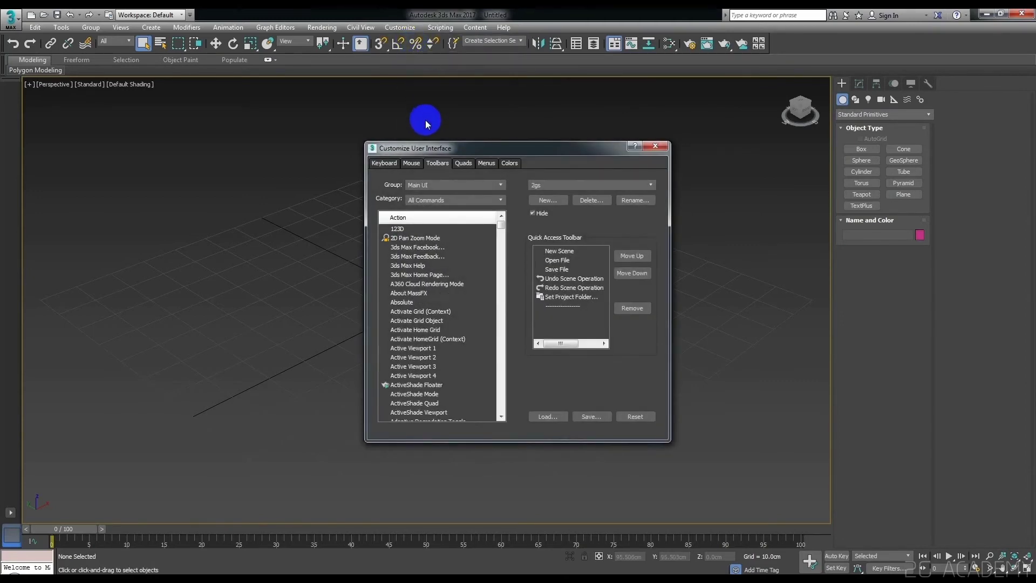
left_click(382, 165)
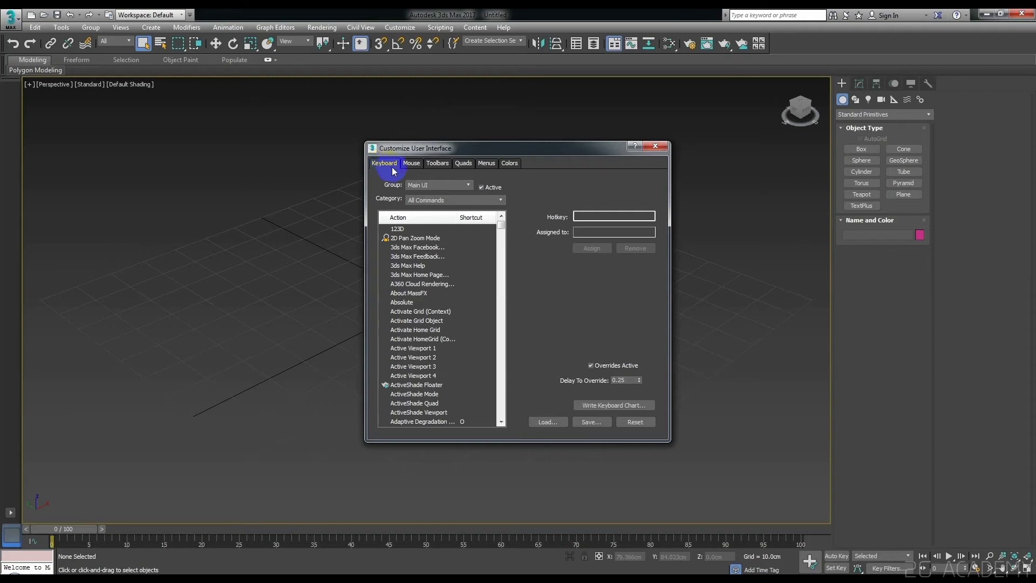
left_click_drag(501, 227, 507, 343)
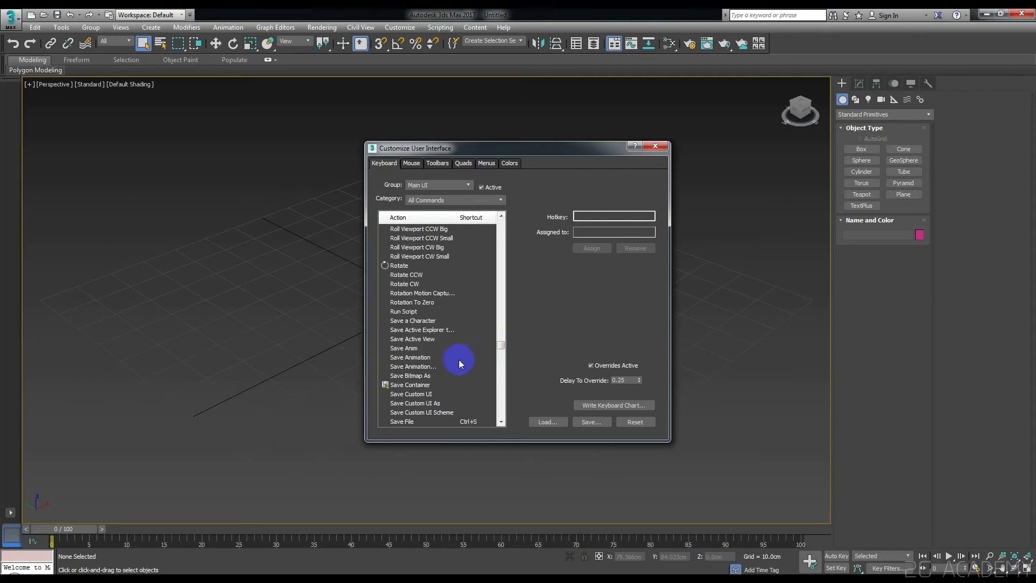
left_click(501, 422)
left_click(501, 422)
left_click(501, 422)
left_click(501, 422)
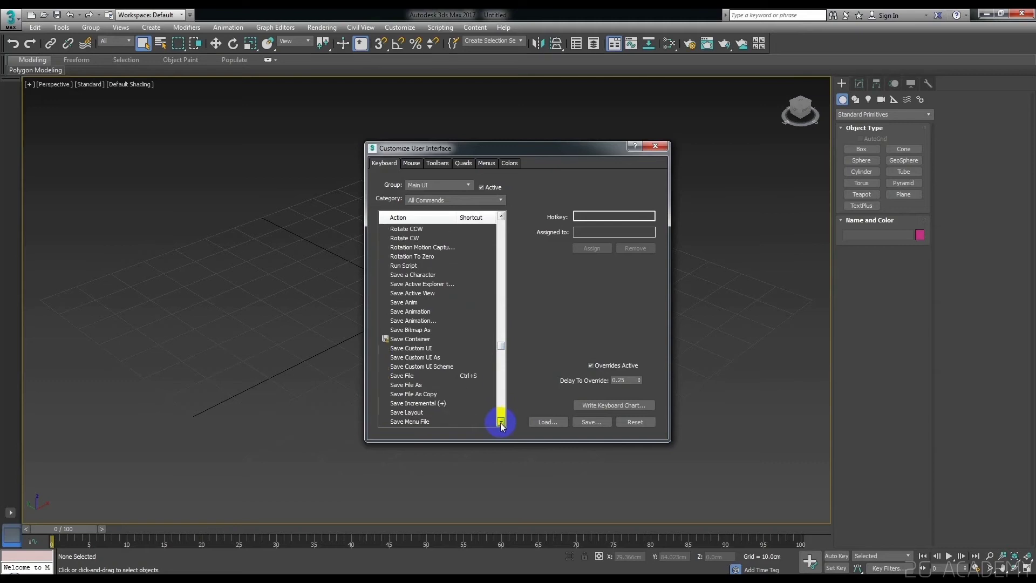
- Select Save File As and try Ctrl+S, which is already assigned to Save File
left_click(413, 385)
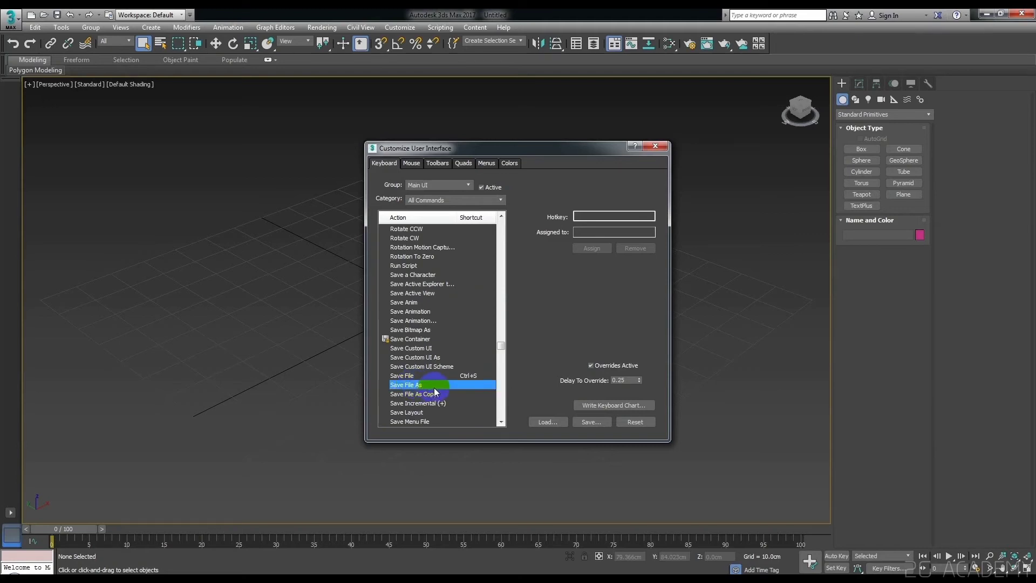
left_click(593, 215)
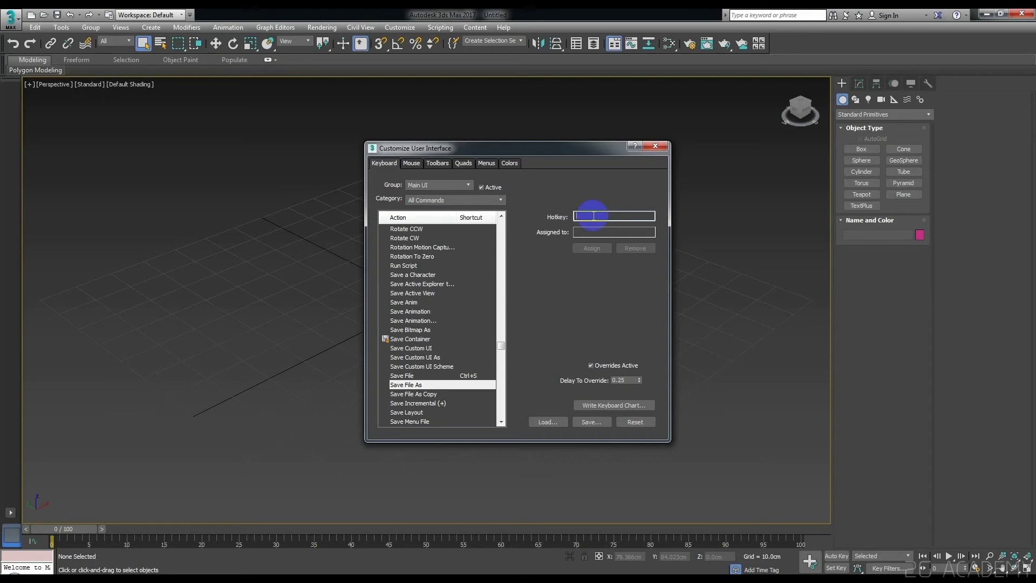
key("ctrl+s")
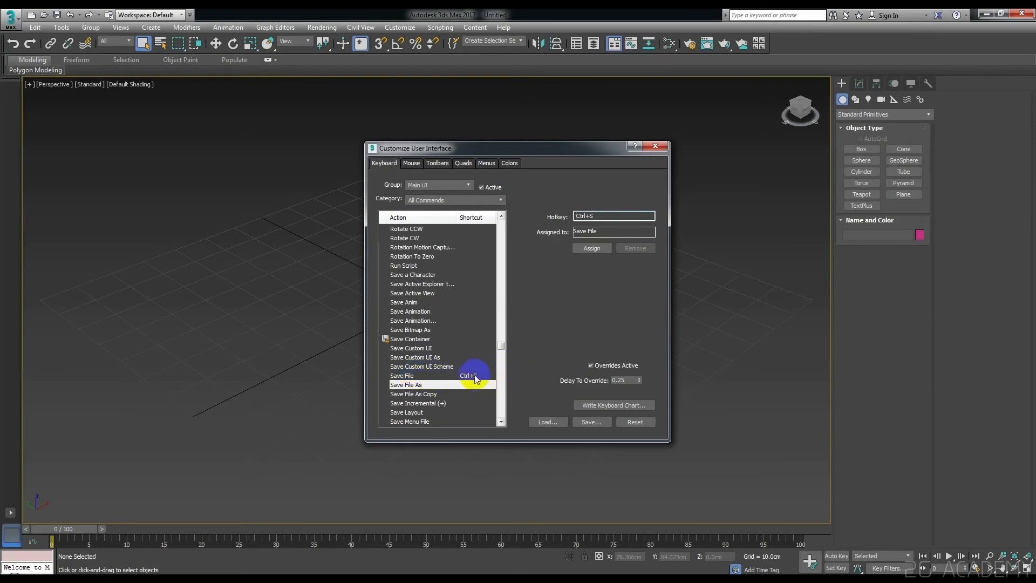
left_click(598, 249)
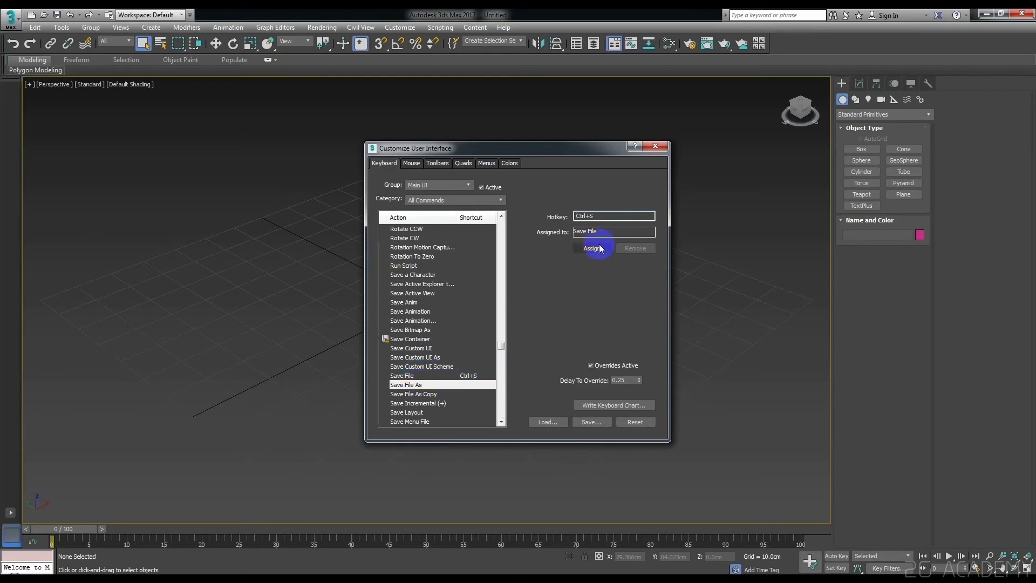
left_click(601, 216)
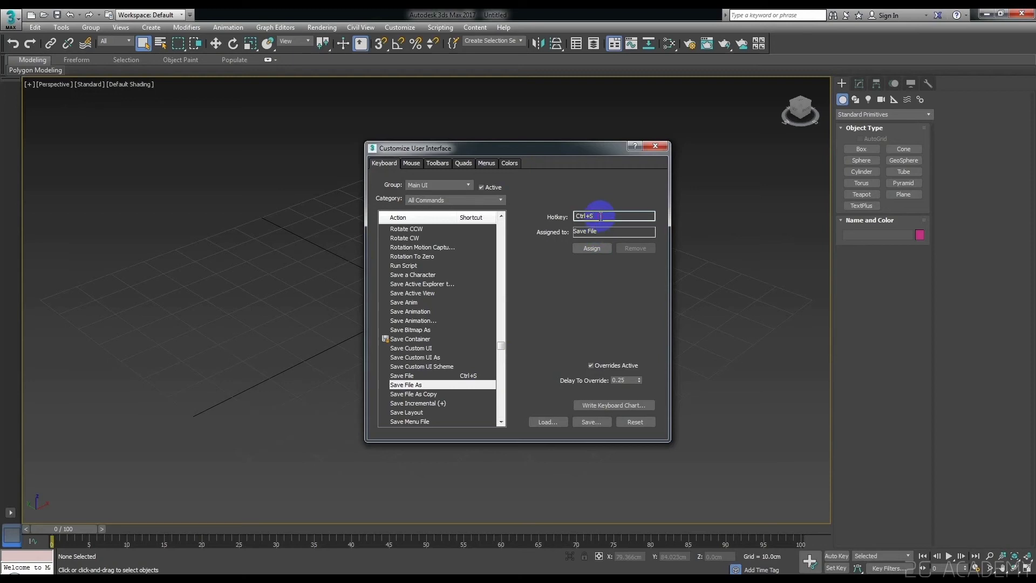
- Assign Alt+Ctrl+S to Save File As and close the Customize User Interface dialog
key("ctrl")
key("ctrl+alt")
key("ctrl+alt+s")
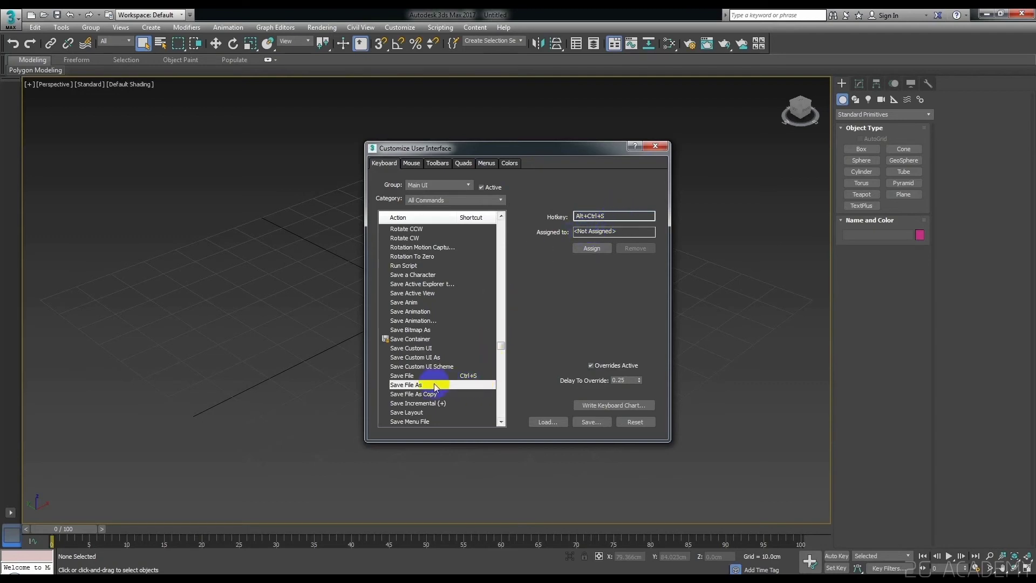
left_click(592, 248)
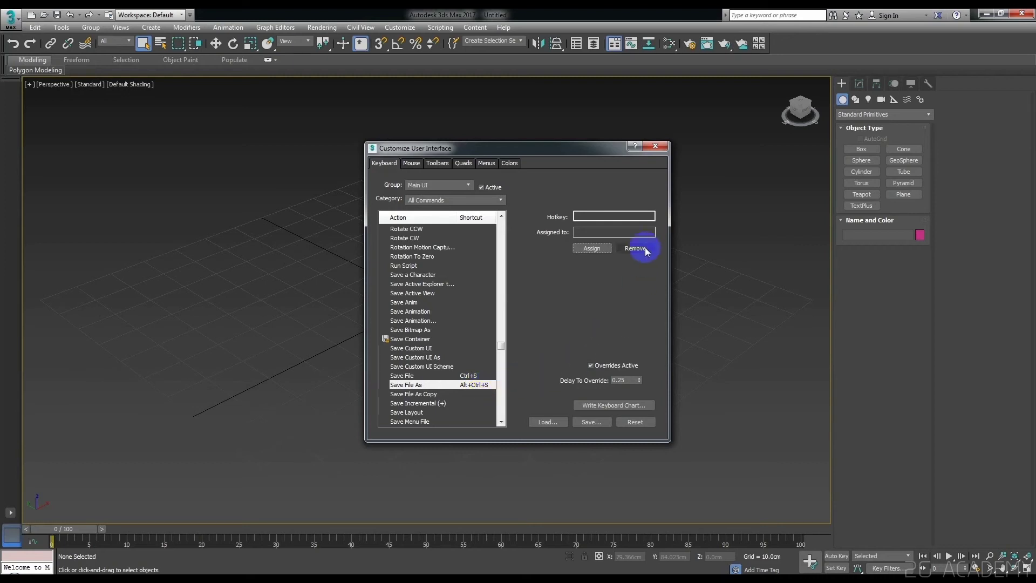
left_click(656, 146)
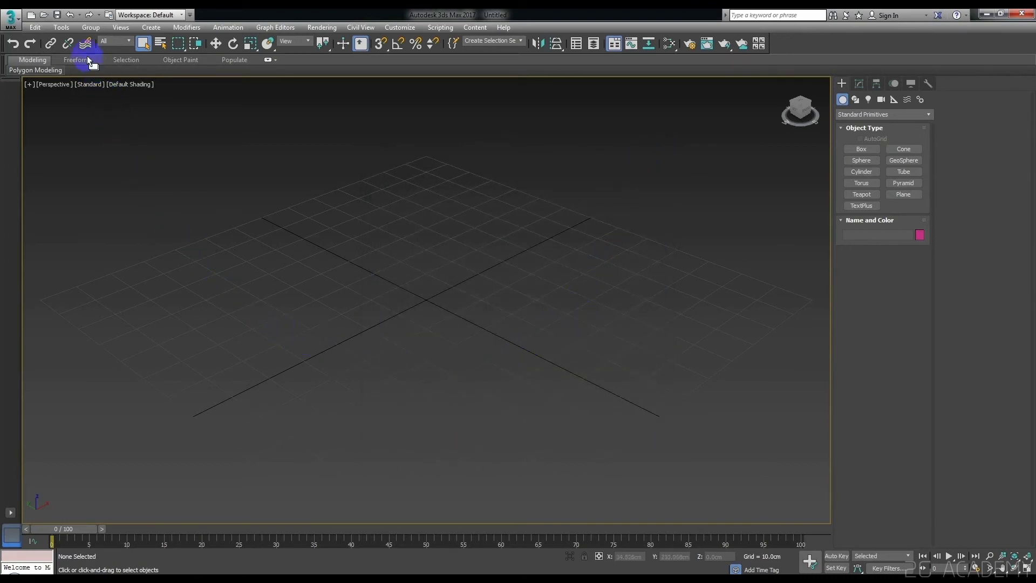
- Save the empty scene as 2GS.max in the scenes folder from the application menu
left_click(11, 17)
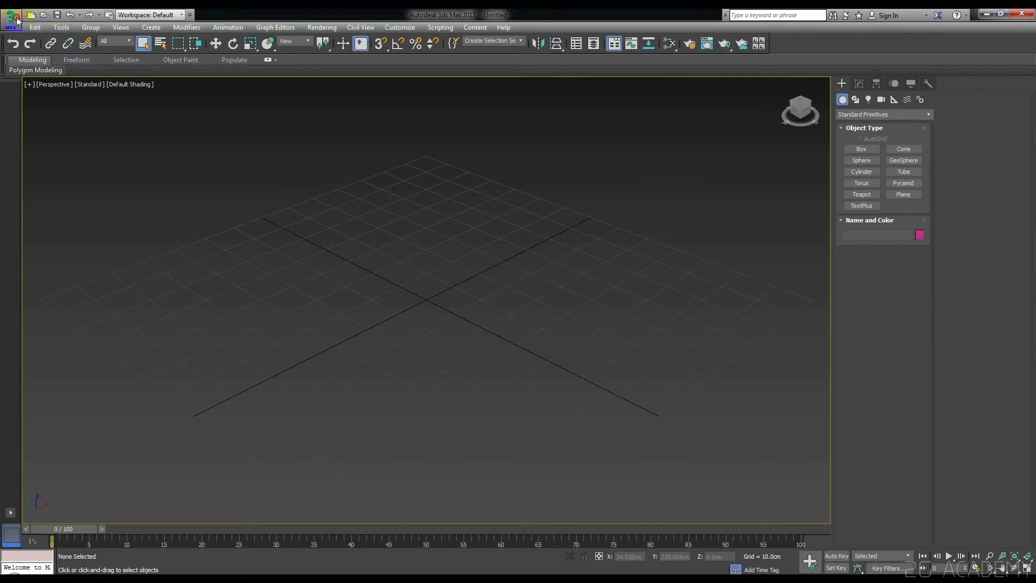
left_click(17, 21)
left_click(18, 22)
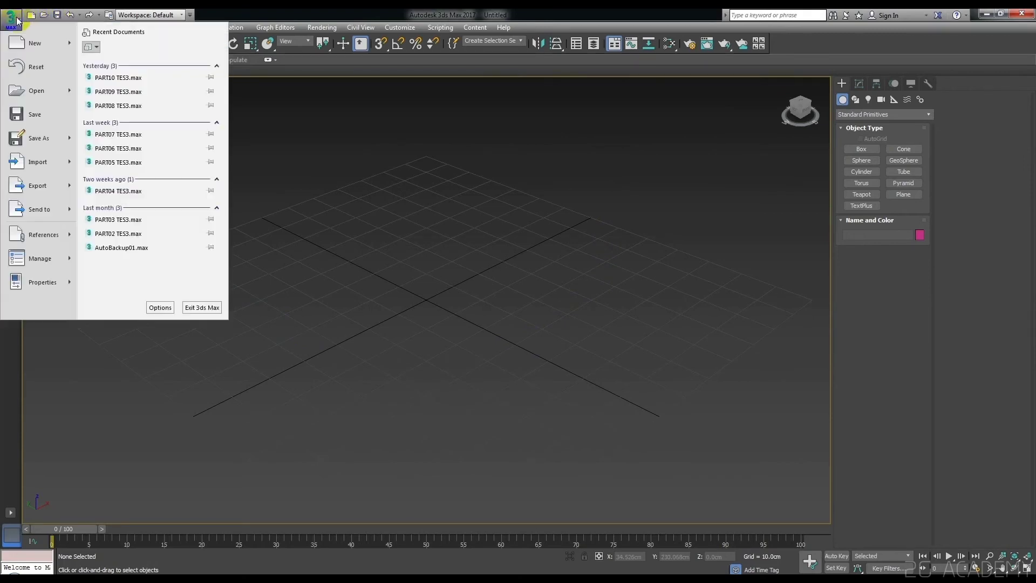
left_click(60, 114)
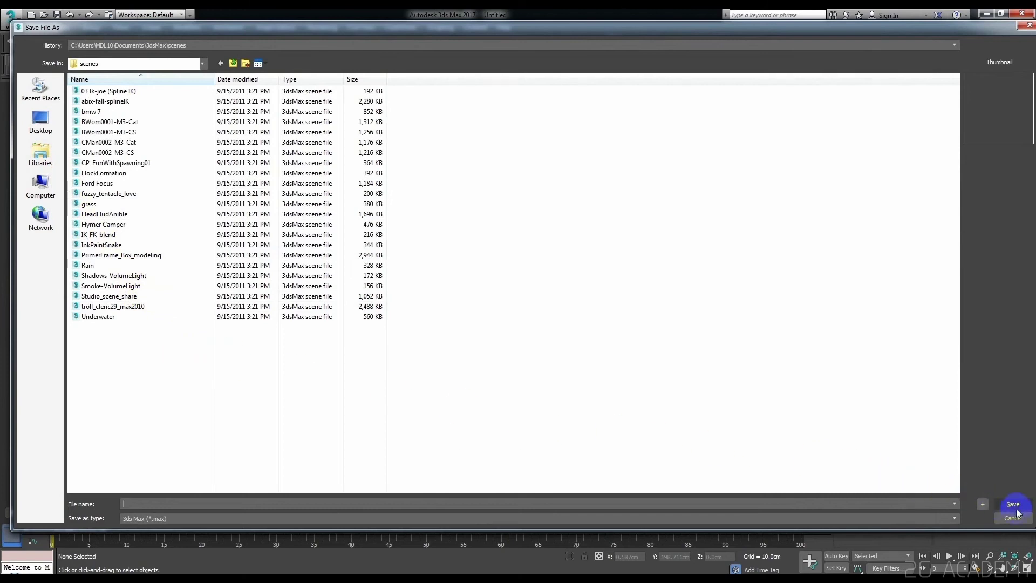
left_click(883, 506)
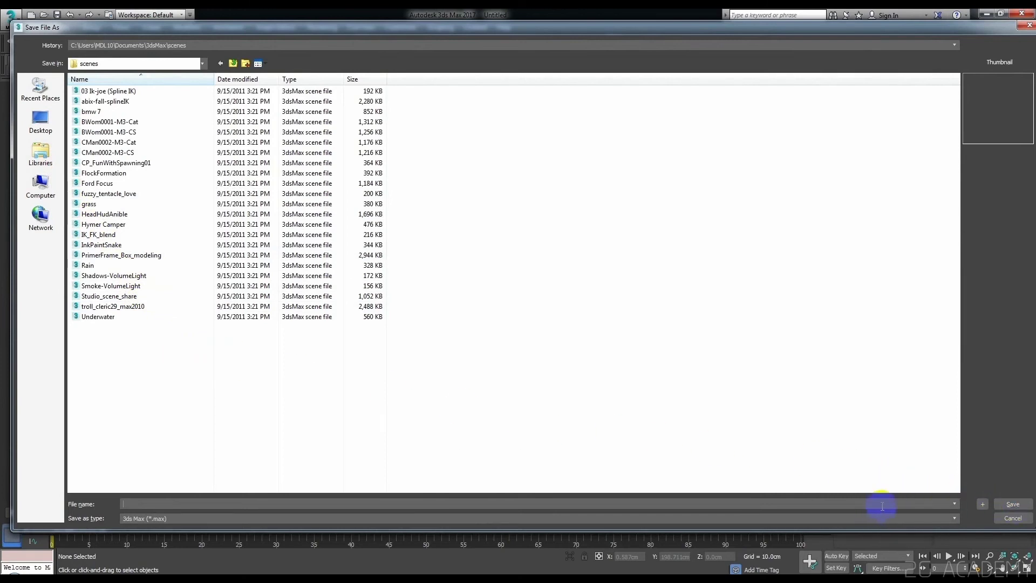
type("2GS")
left_click(1013, 503)
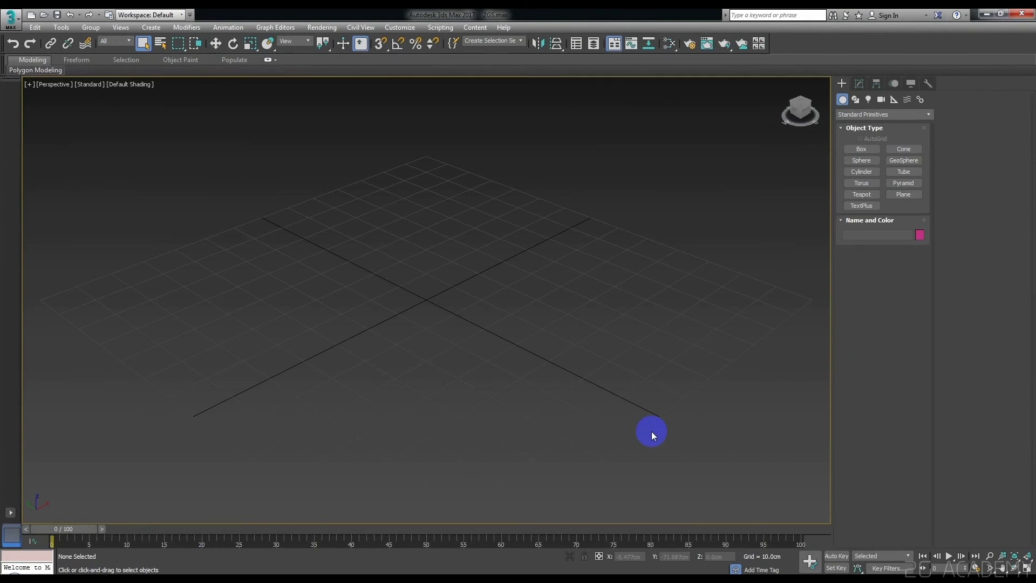
key("ctrl+shift+s")
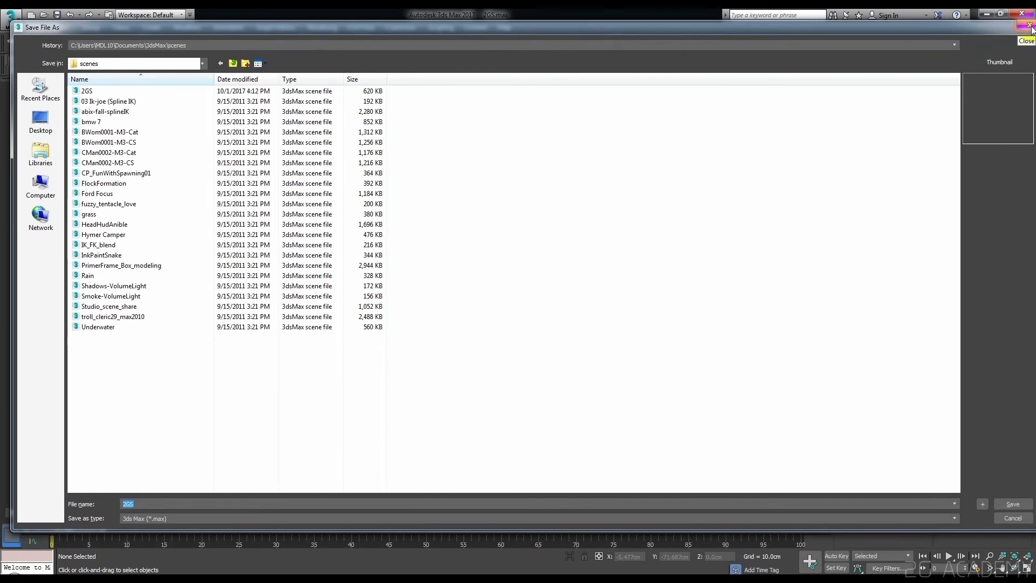
left_click(1030, 27)
left_click(183, 100)
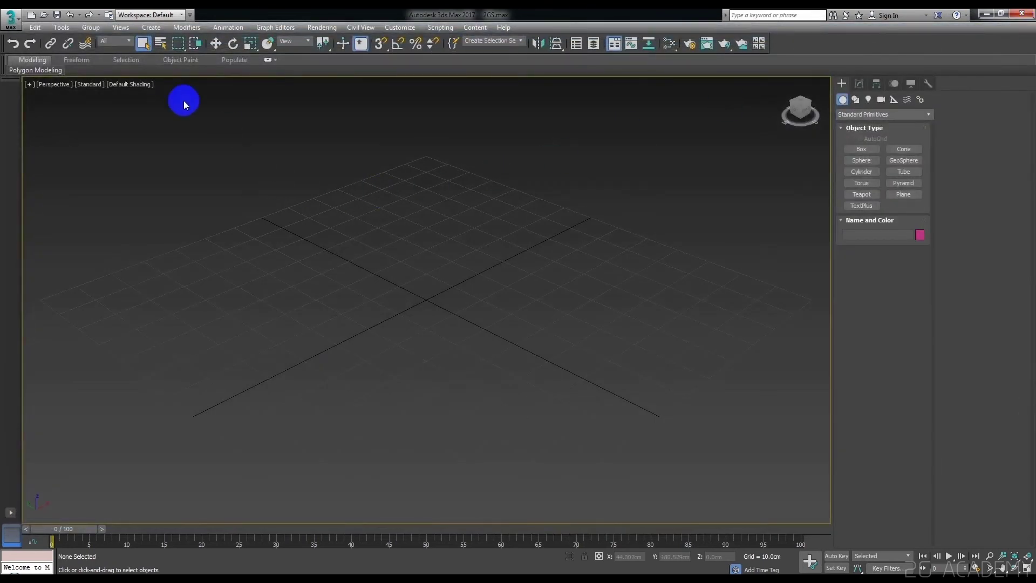
left_click(12, 23)
mouse_move(38, 137)
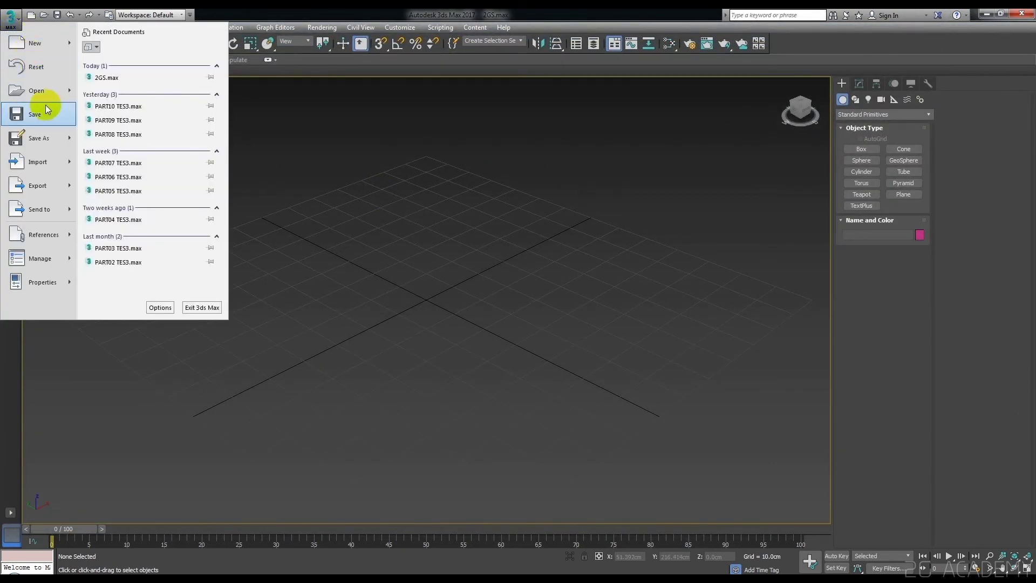
left_click(48, 140)
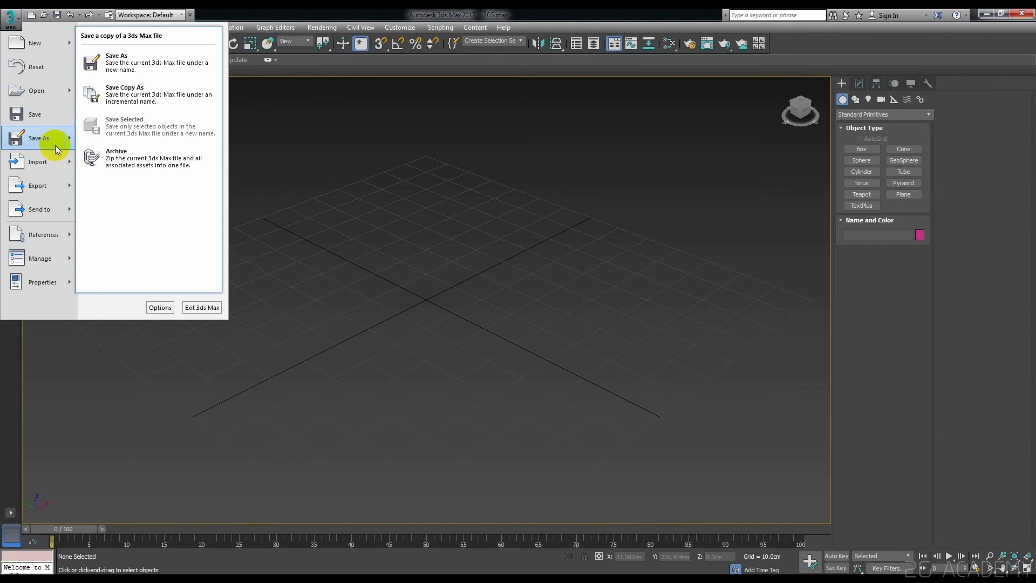
left_click(475, 351)
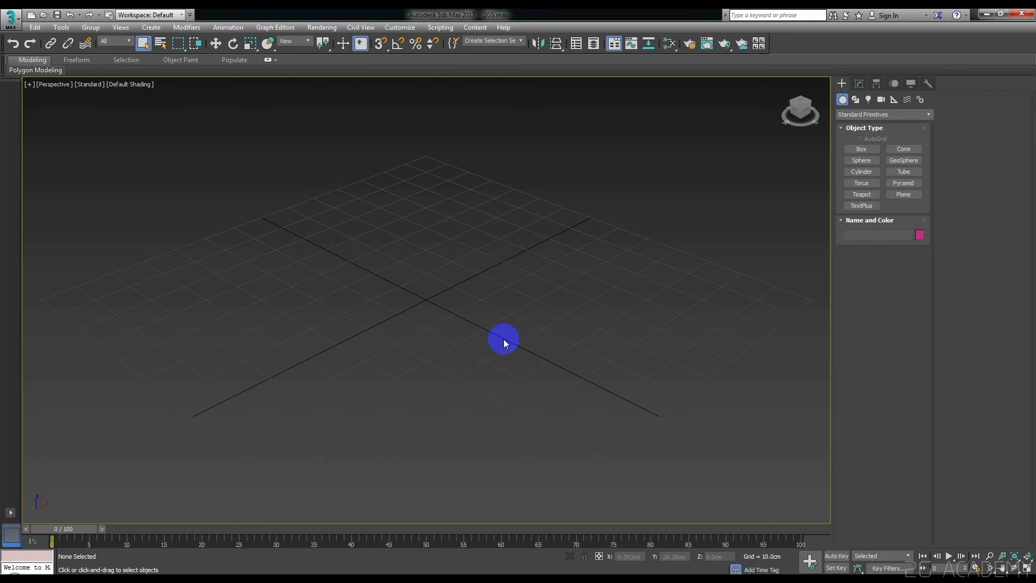
left_click(408, 27)
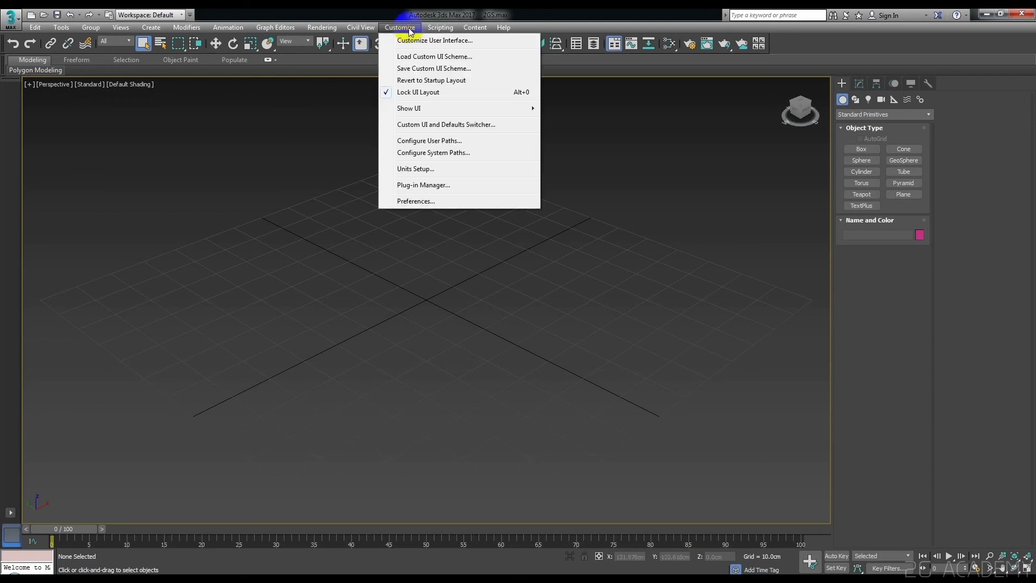
left_click(415, 41)
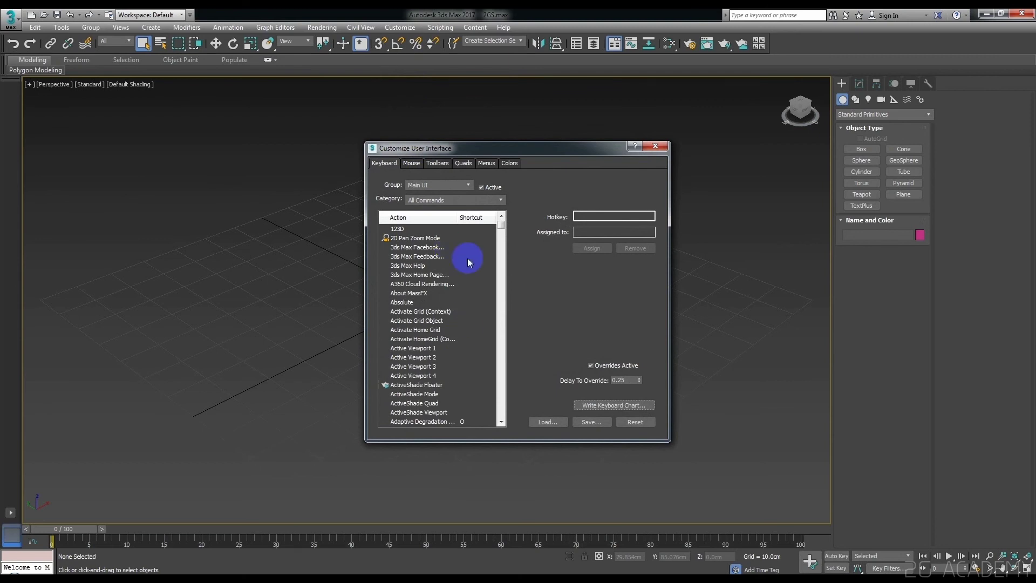
left_click(500, 201)
left_click(469, 185)
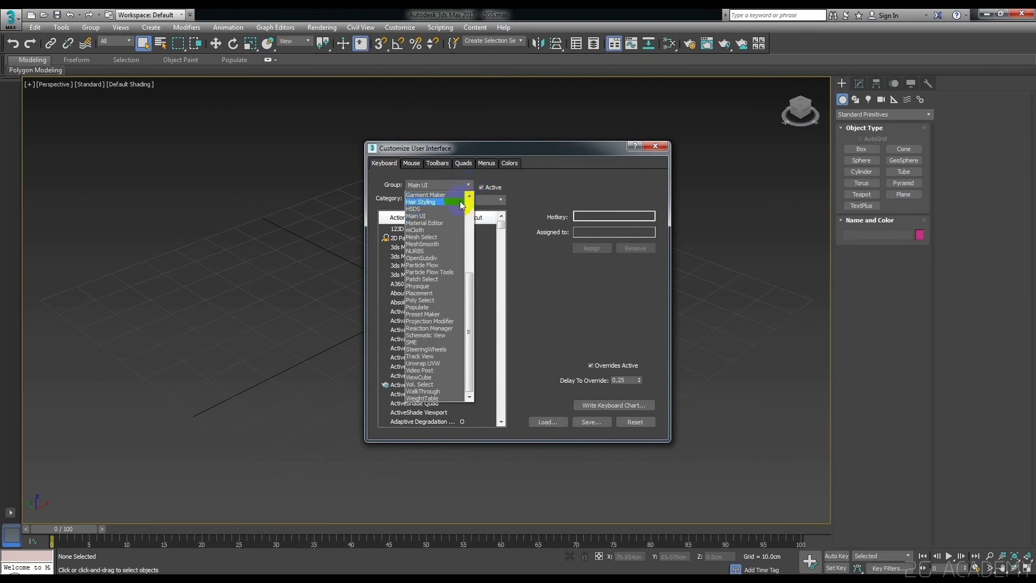
left_click(445, 273)
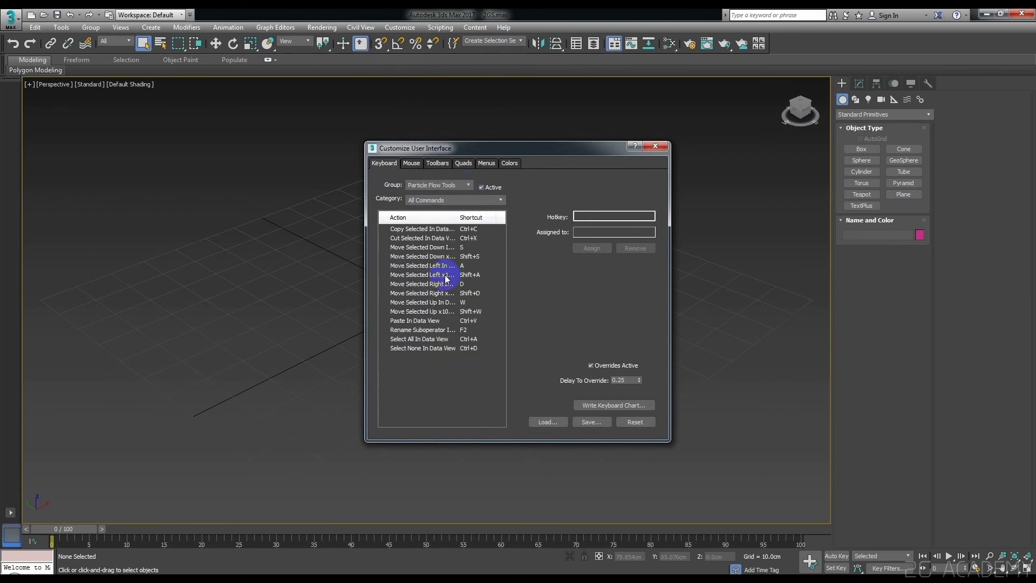
left_click(468, 186)
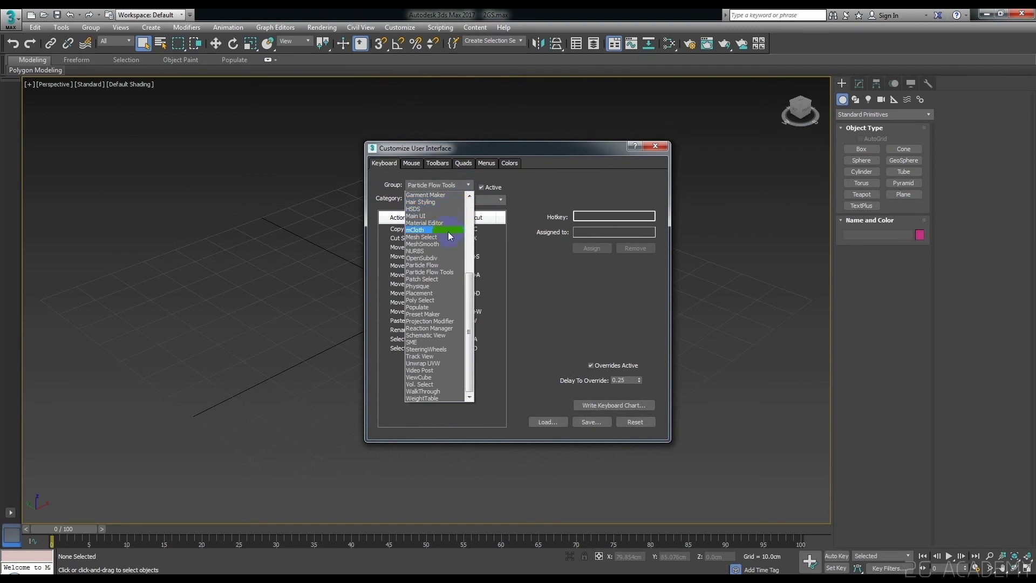
left_click(448, 230)
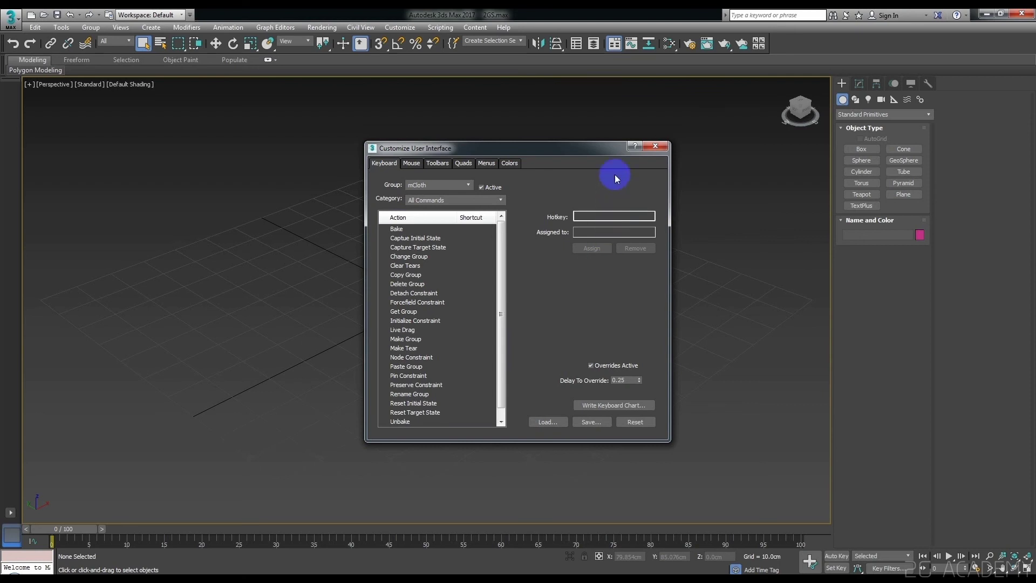
left_click(643, 150)
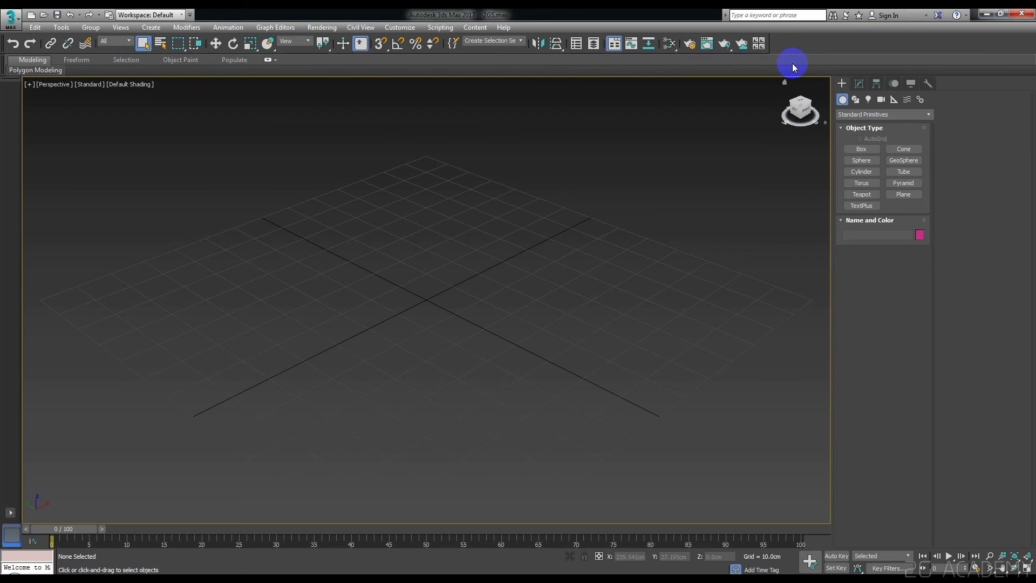
- Uncheck Use Large Toolbar Buttons in Preferences > General and confirm the restart notice
left_click(407, 28)
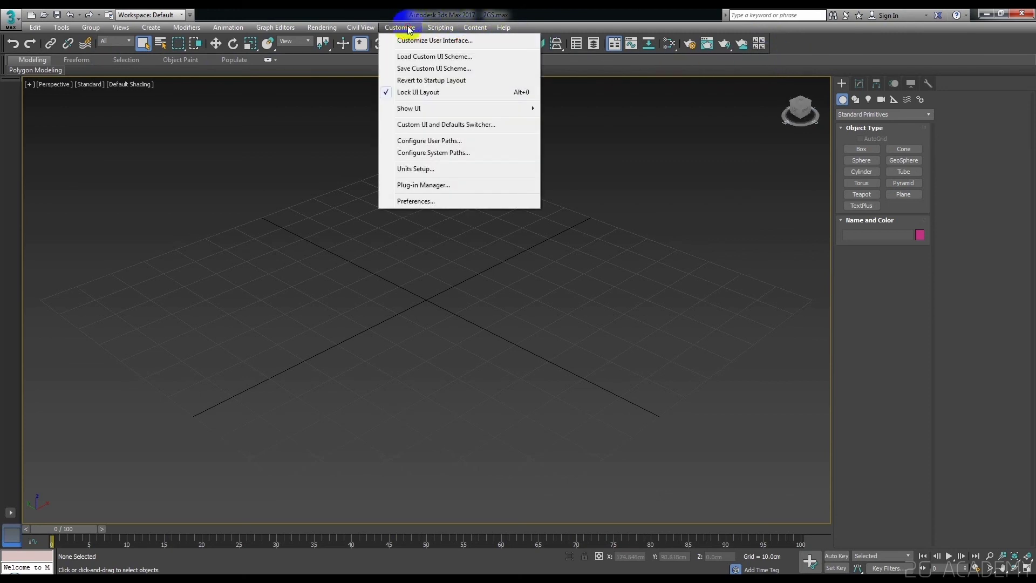
left_click(415, 201)
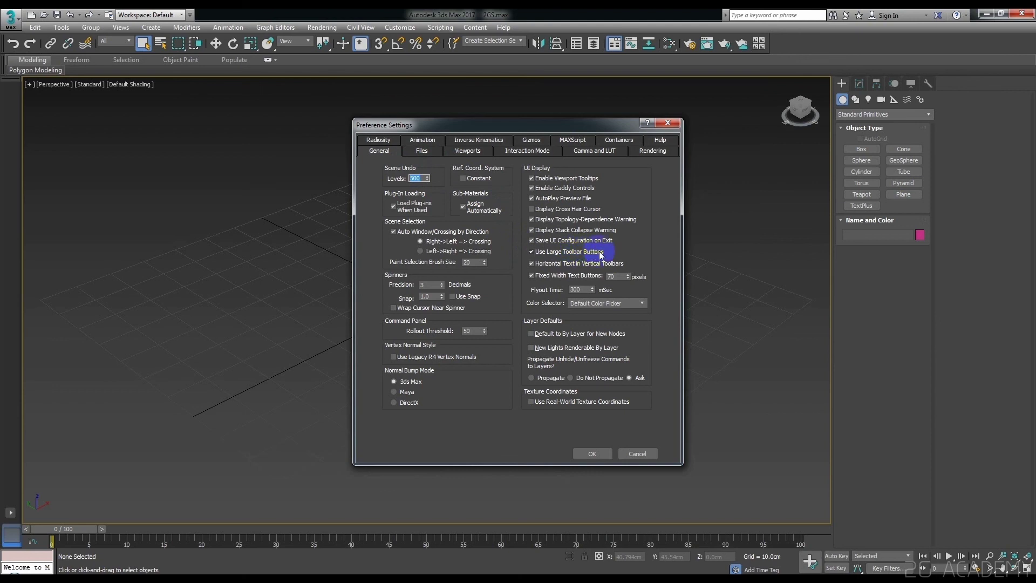
left_click(532, 253)
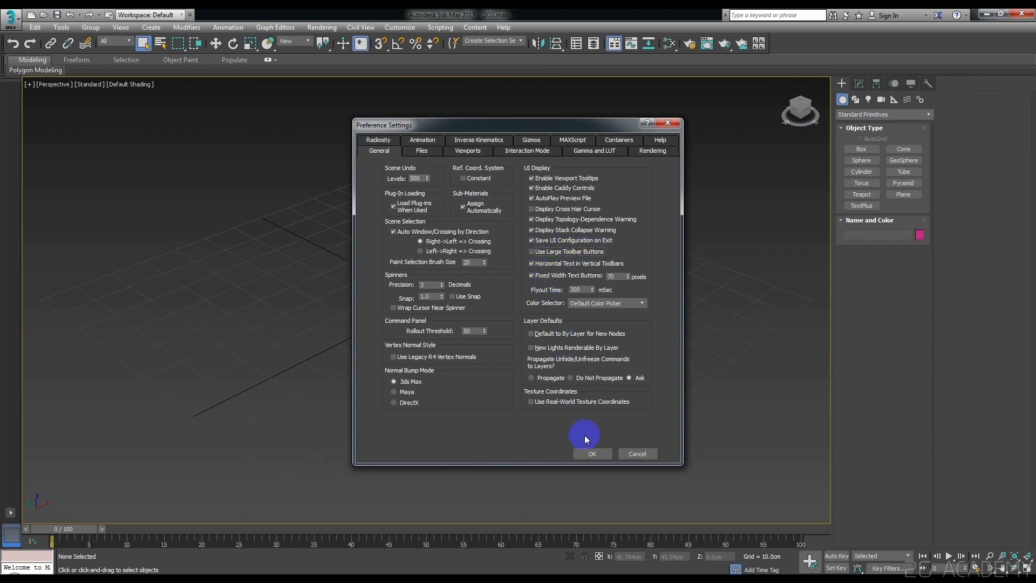
left_click(592, 454)
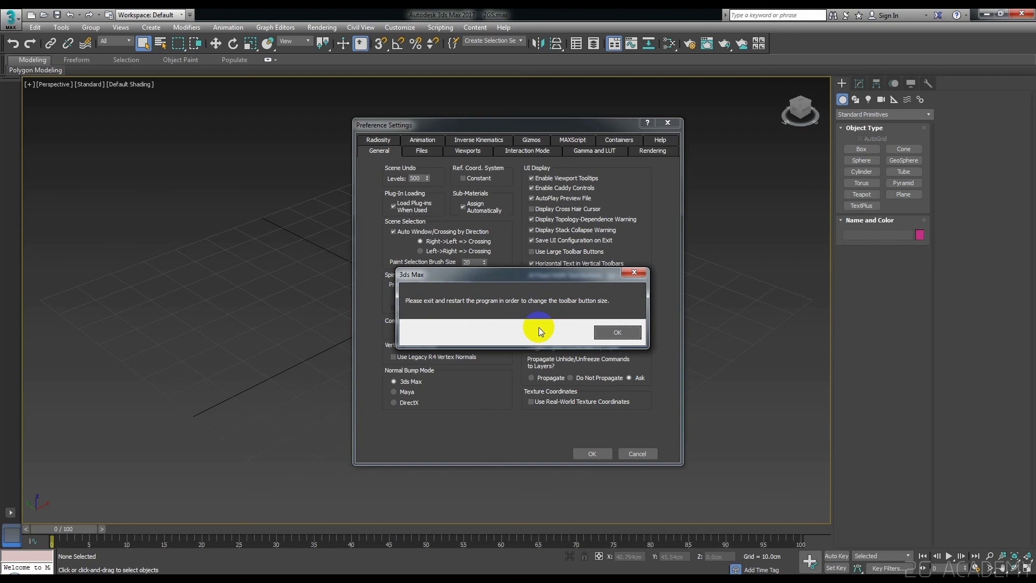
left_click(617, 333)
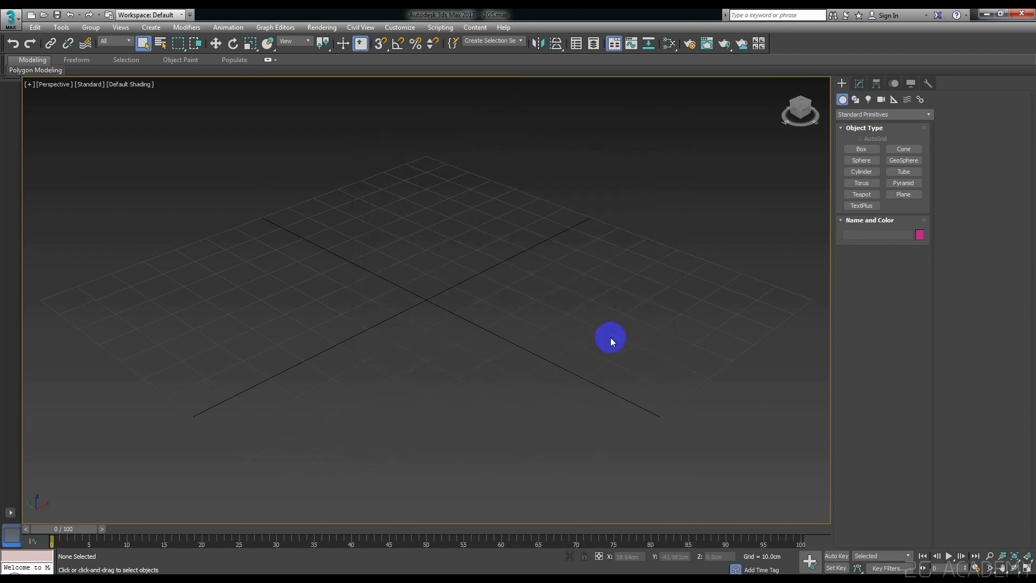